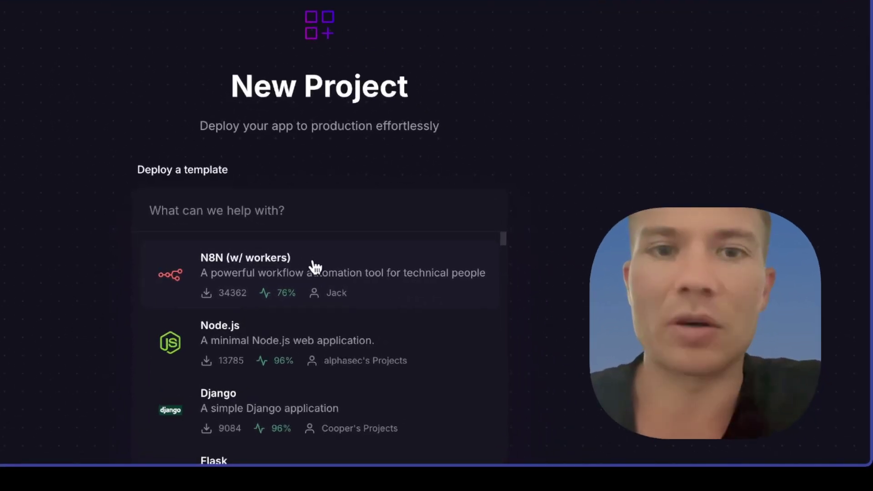
Open the N8N (w/ workers) template for the new project and review the services it would deploy
left_click(313, 266)
scroll(348, 251, "down", 5)
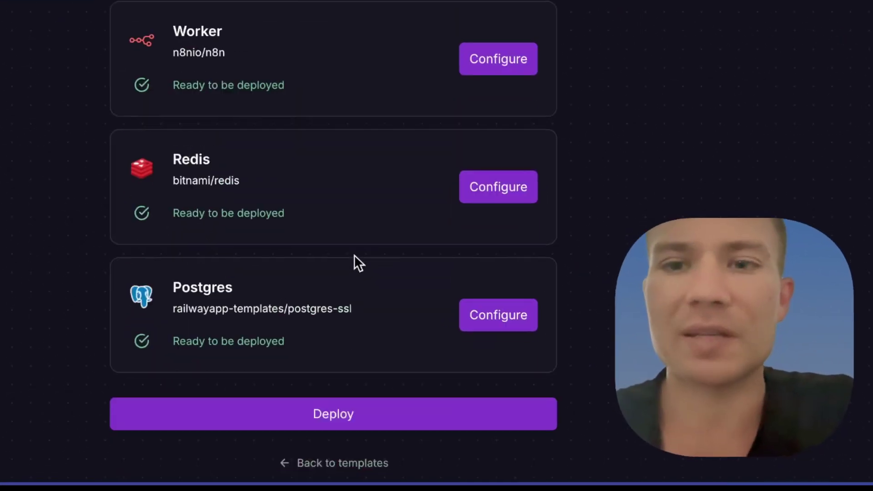
scroll(368, 291, "down", 2)
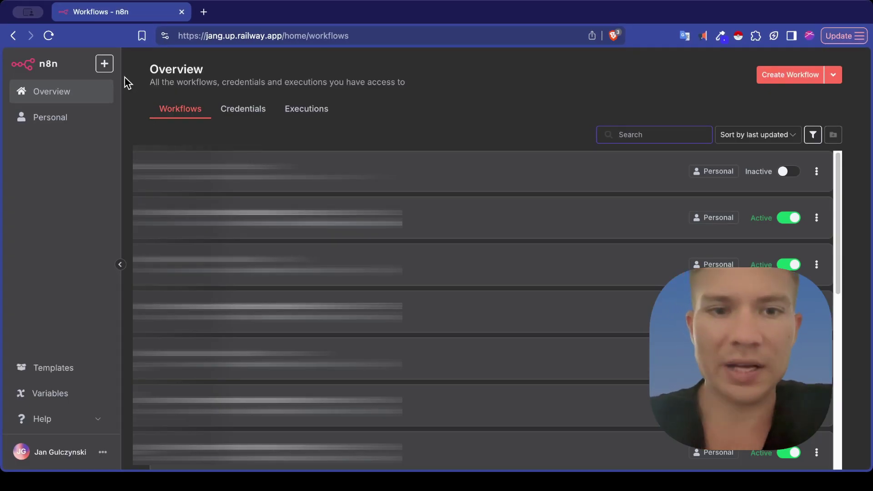
Switch to n8n, create a new workflow and name it "ASystent WhatsApp TEST"
left_click(105, 66)
left_click(159, 87)
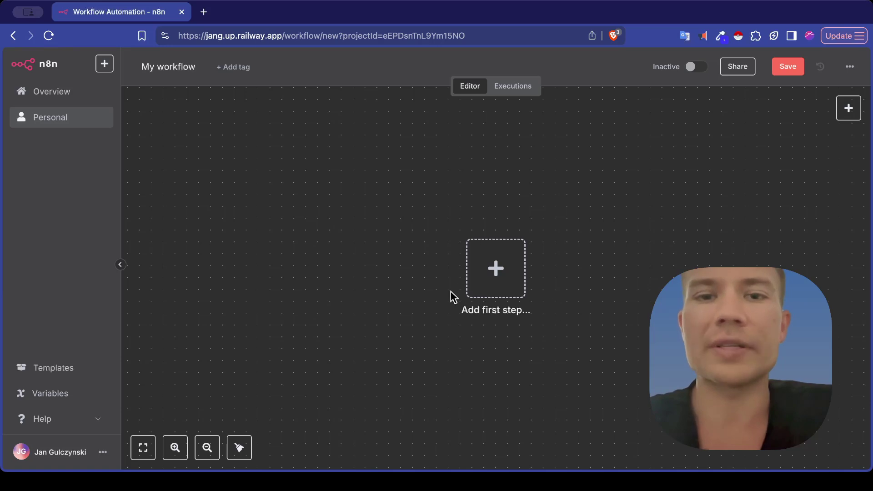
scroll(513, 334, "down", 5)
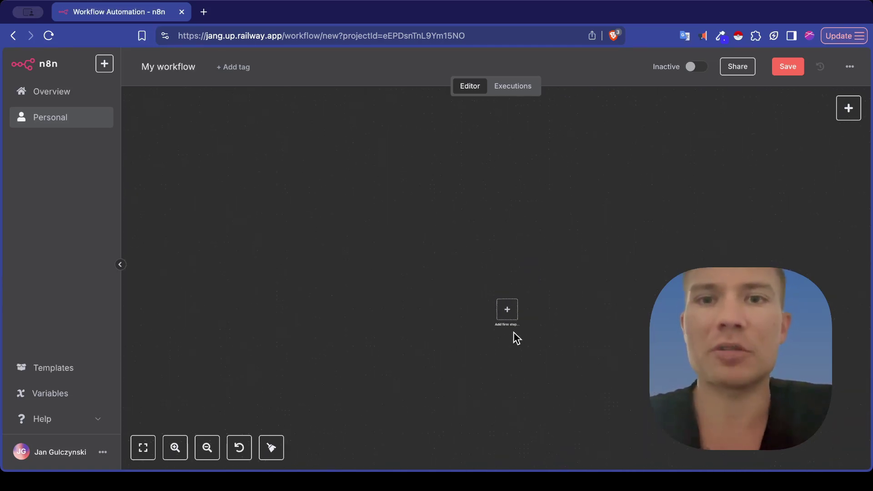
scroll(517, 339, "up", 2)
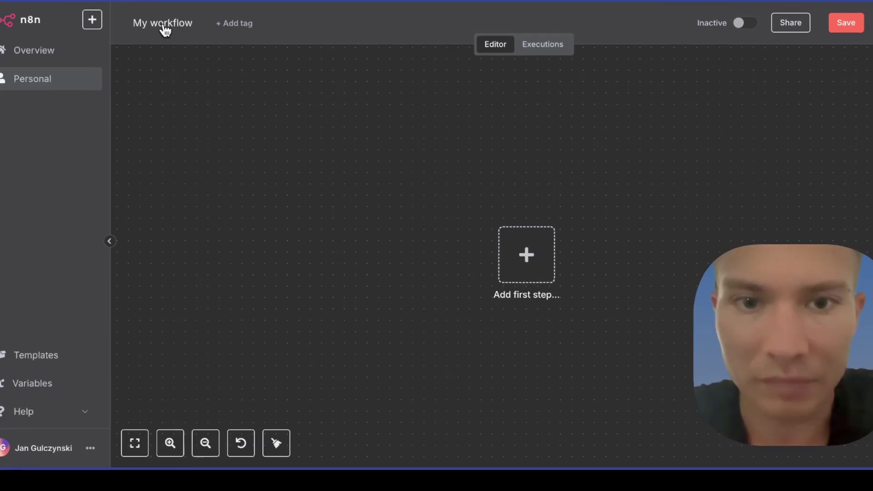
left_click(163, 24)
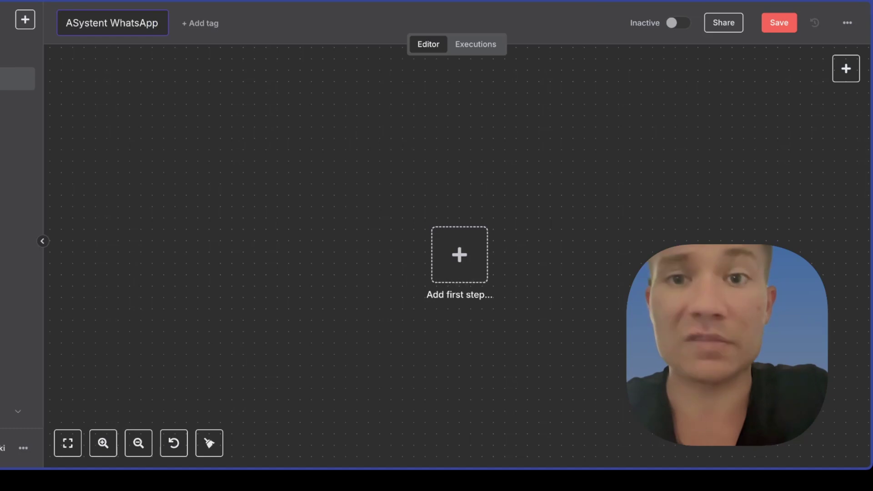
type("TEST")
key("Return")
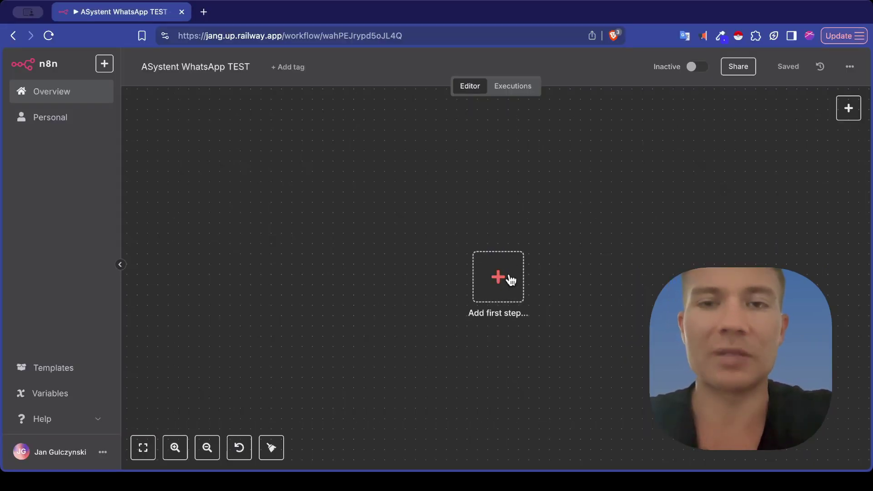
Add a WhatsApp Business Cloud message trigger as the workflow's first step and start a new credential for it
left_click(510, 279)
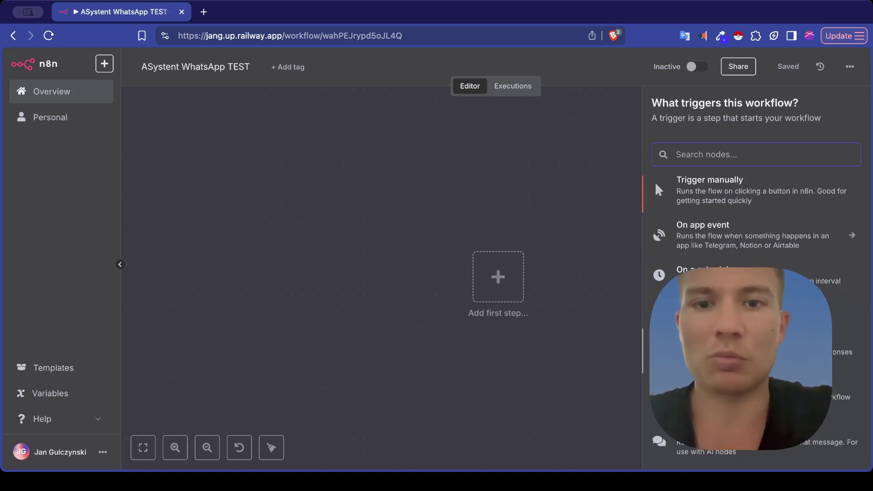
type("whats")
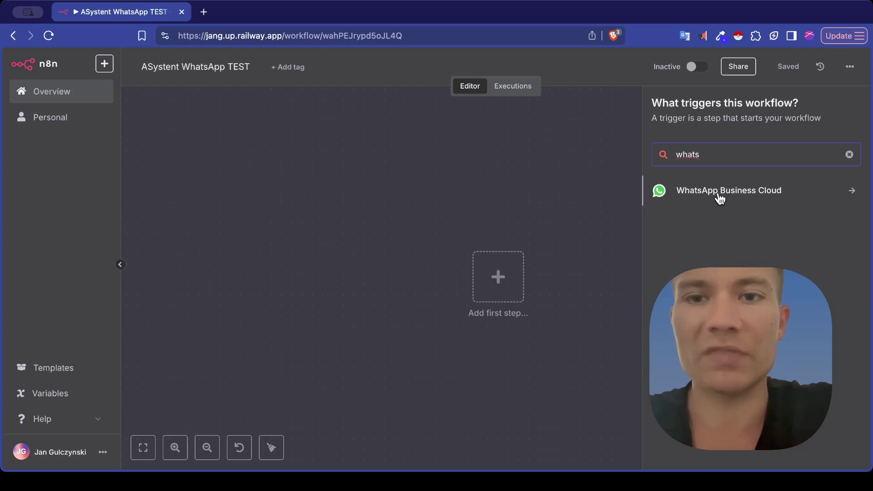
left_click(715, 197)
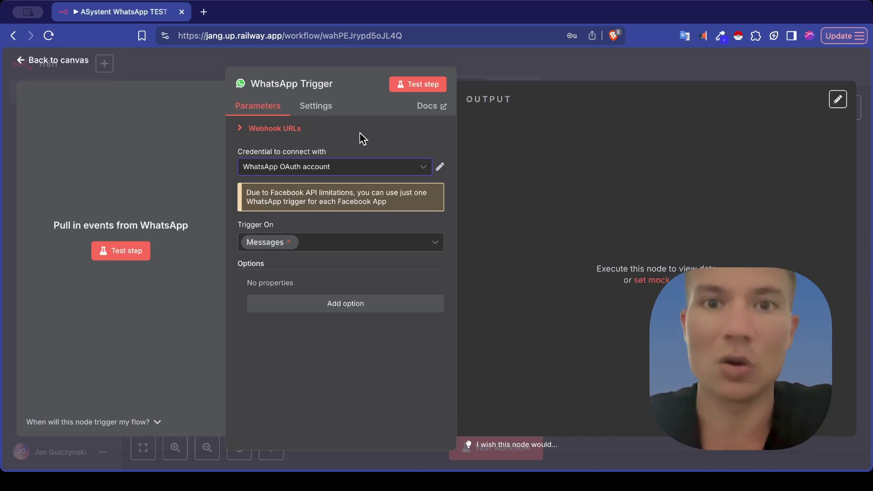
left_click(348, 171)
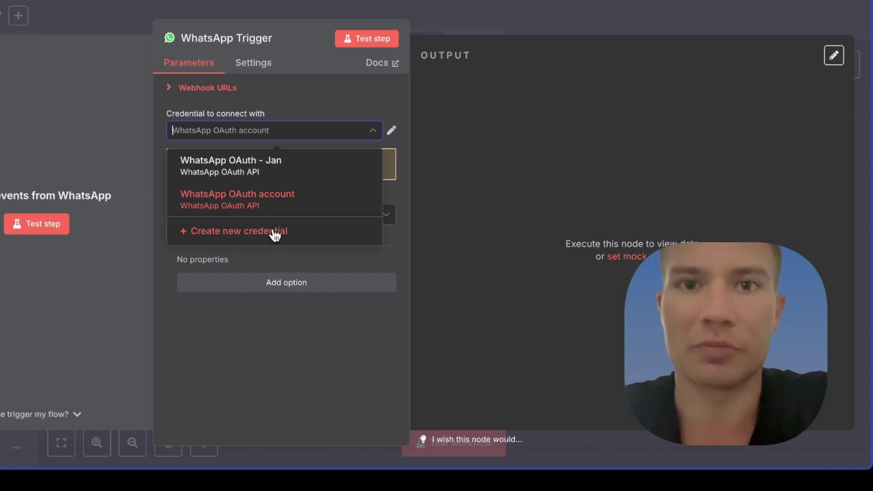
left_click(275, 233)
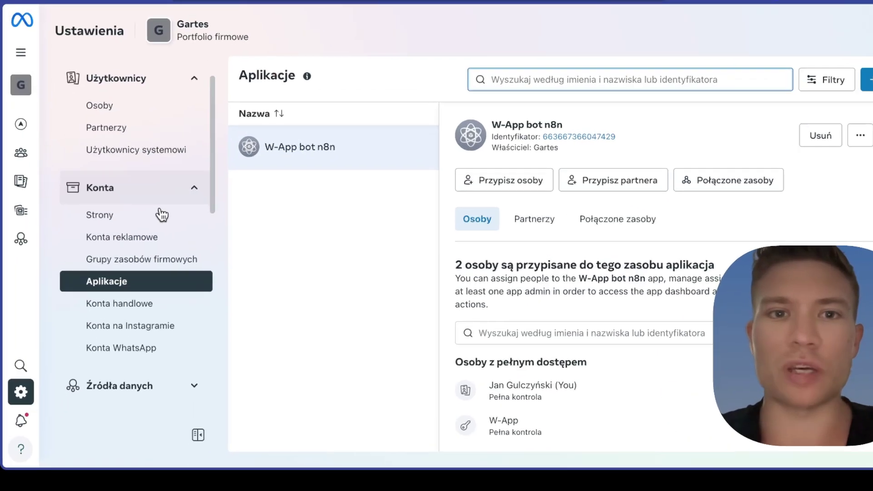
In Meta Business Suite, start creating a new app ID and submit the app details with the name "WA test bot"
scroll(162, 214, "down", 2)
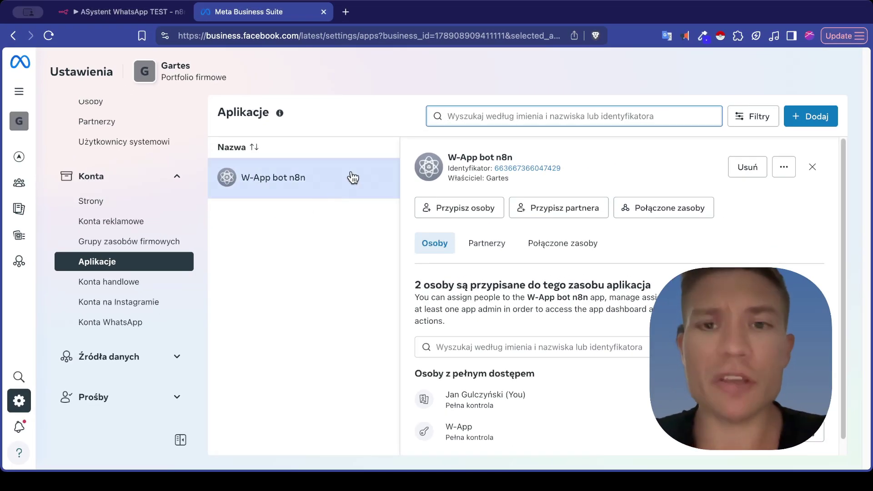
left_click(807, 121)
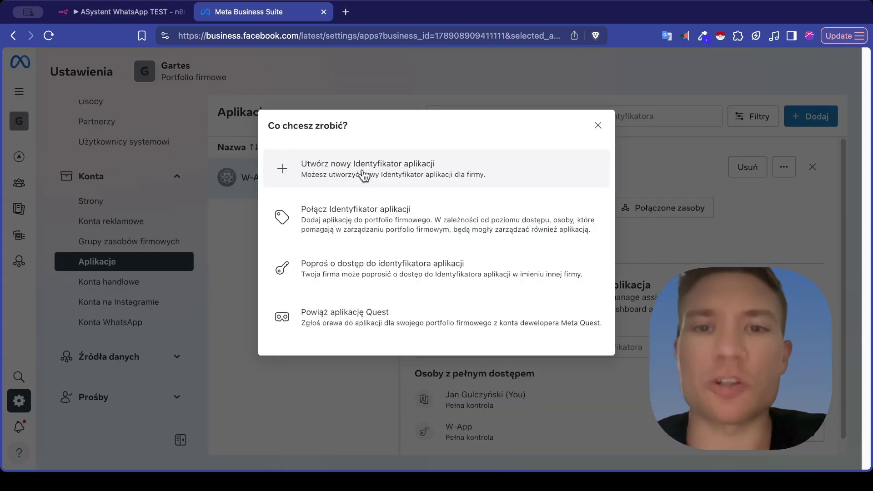
left_click(360, 175)
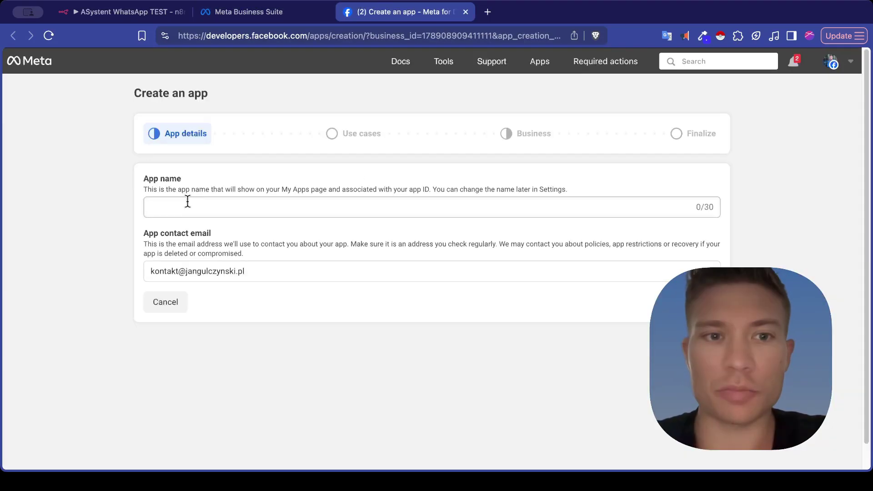
left_click(187, 201)
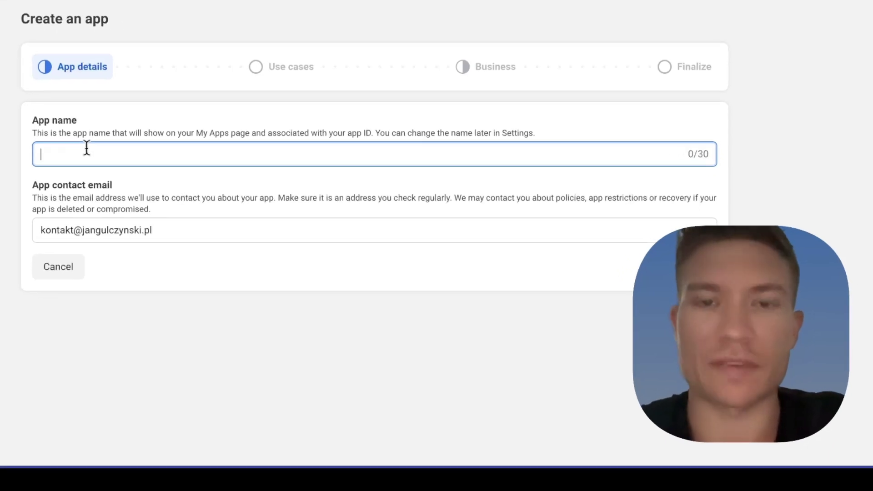
type("WA t")
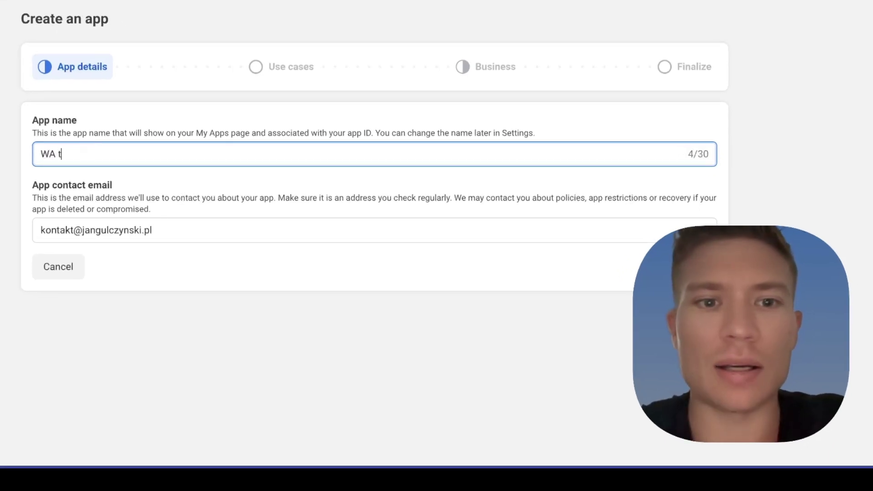
type("est bot")
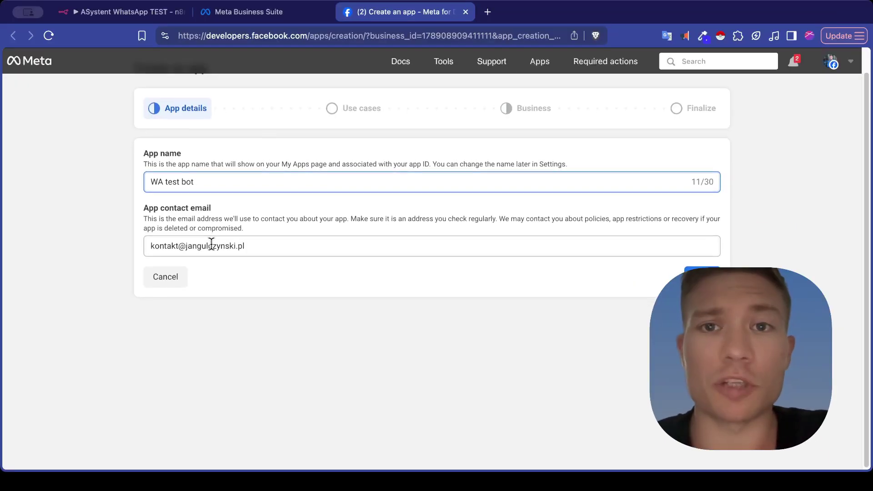
left_click(701, 276)
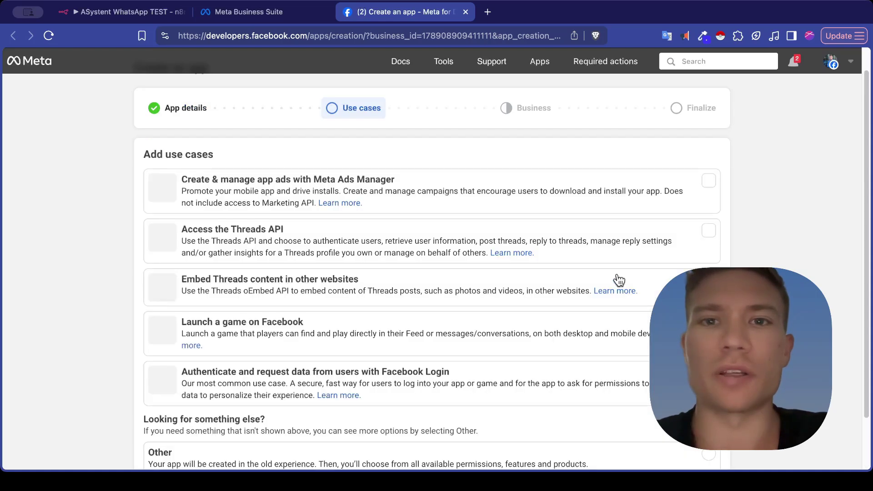
Choose the Other use case and the Business app type for the new Meta app
scroll(218, 364, "down", 3)
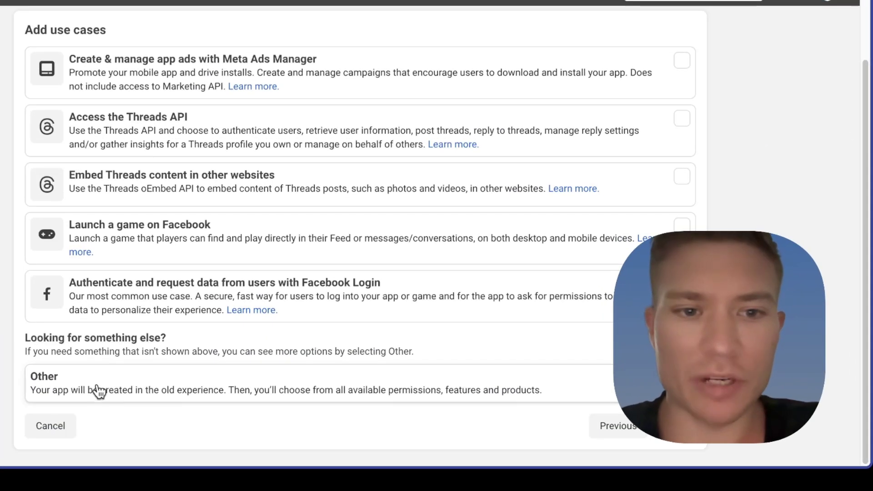
left_click(97, 391)
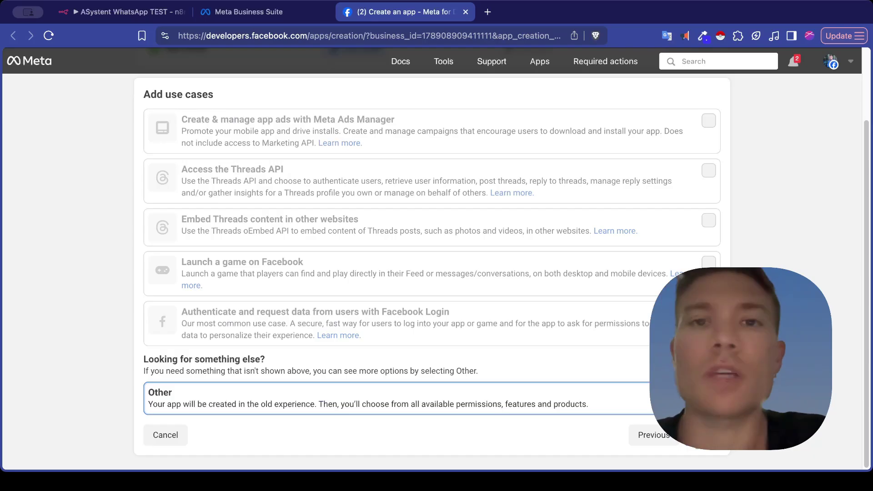
left_click(702, 435)
left_click(366, 179)
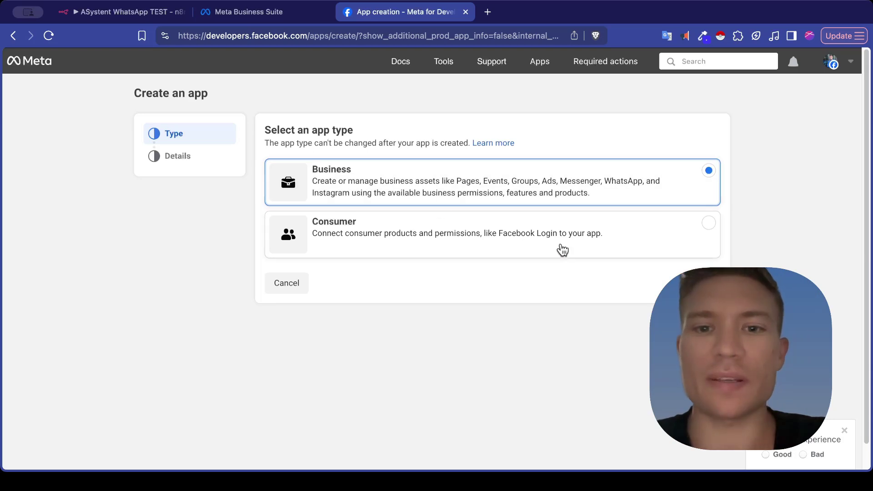
left_click(703, 283)
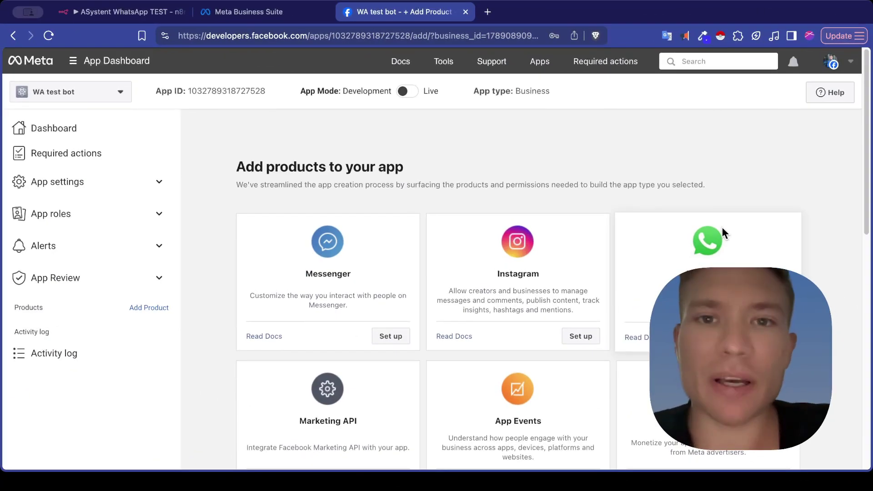
Set up the WhatsApp product for the WA test bot app
scroll(722, 228, "down", 1)
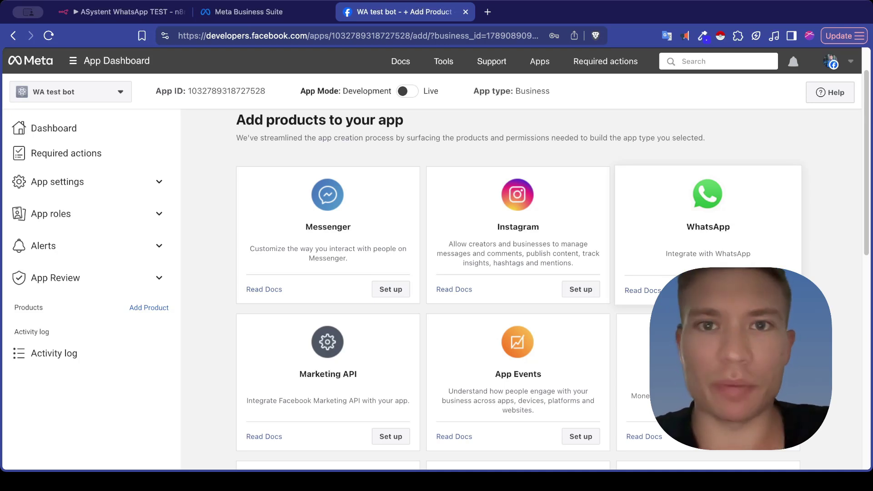
left_click(770, 290)
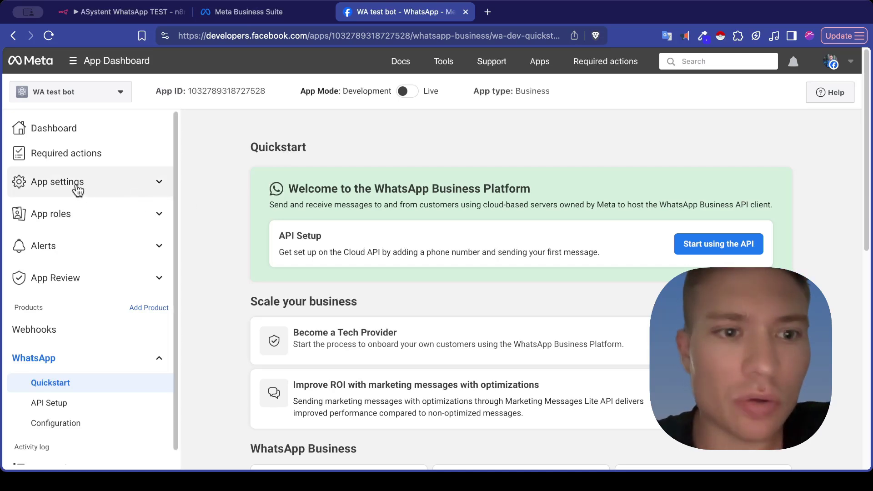
Copy the App ID from the Meta app's basic settings into the Client ID of the new n8n WhatsApp credential
left_click(62, 185)
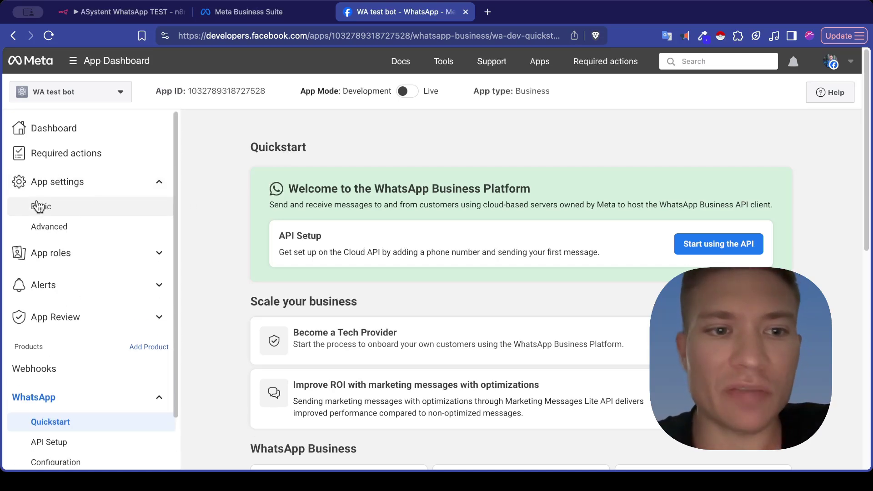
left_click(41, 206)
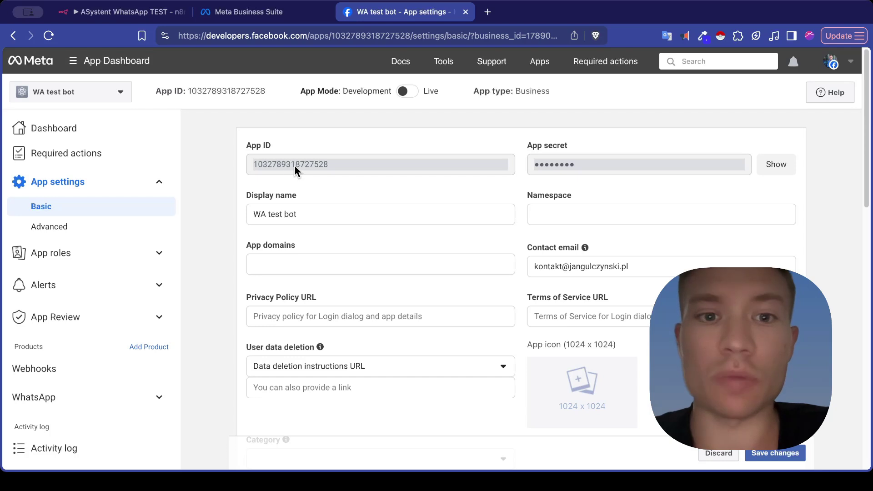
left_click(288, 163)
key("super+c")
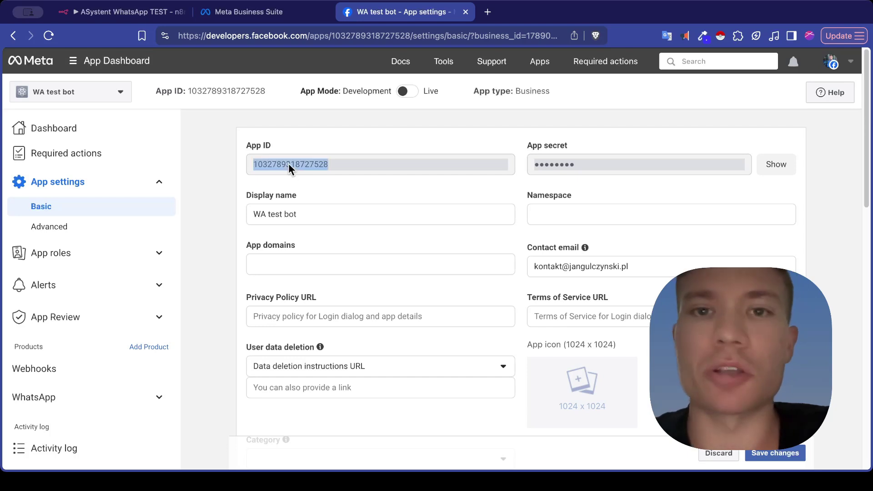
left_click_drag(396, 12, 253, 12)
key("ctrl+shift+Tab")
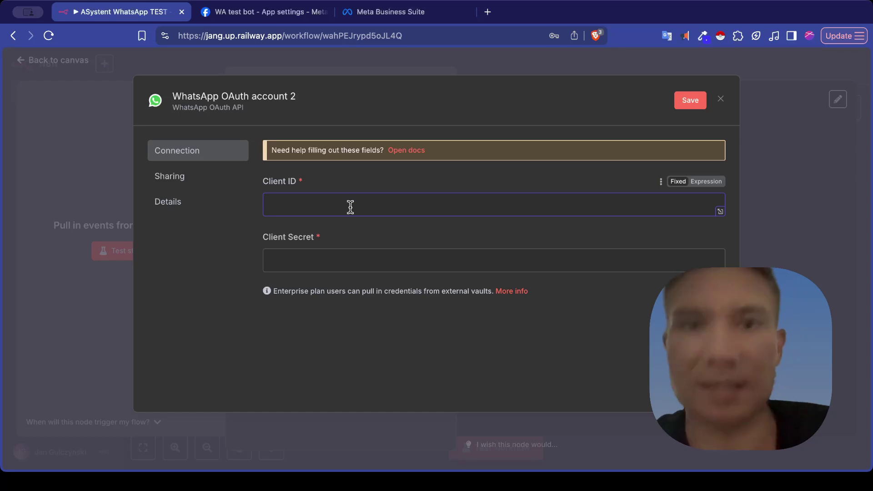
key("super+v")
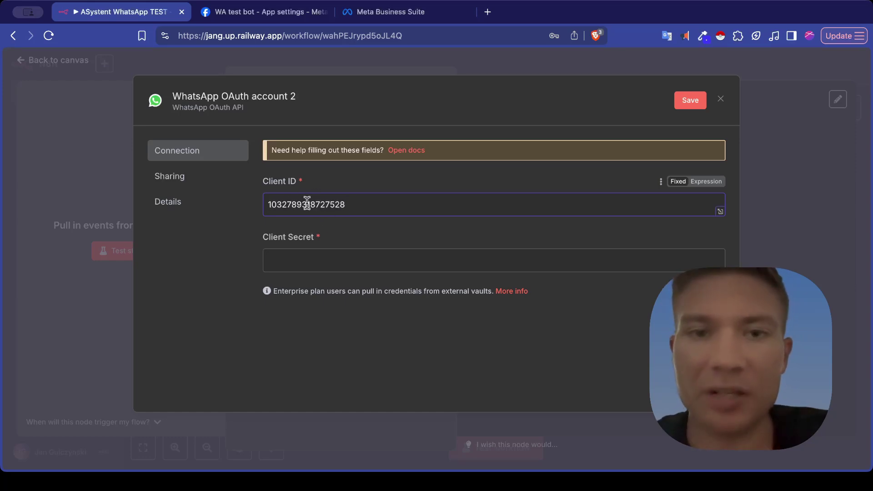
Copy the Meta app secret into the Client Secret of the n8n WhatsApp credential and save the credential
key("ctrl+Tab")
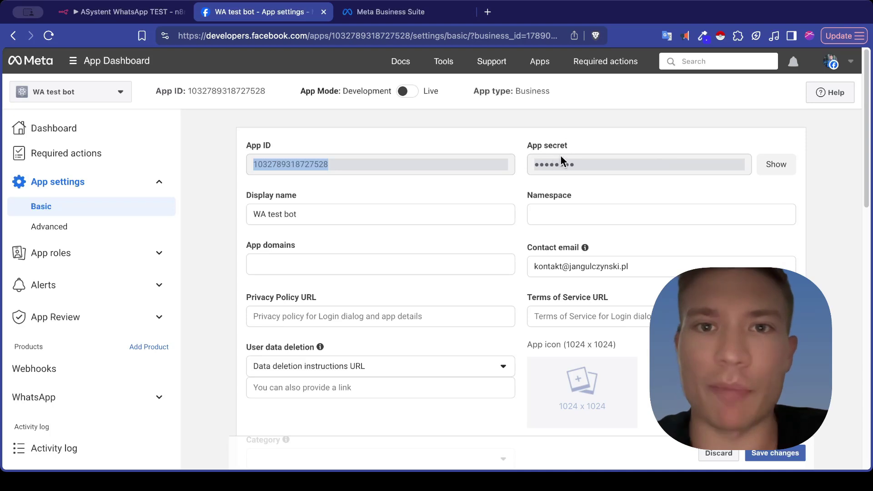
left_click(618, 161)
key("ctrl+shift+Tab")
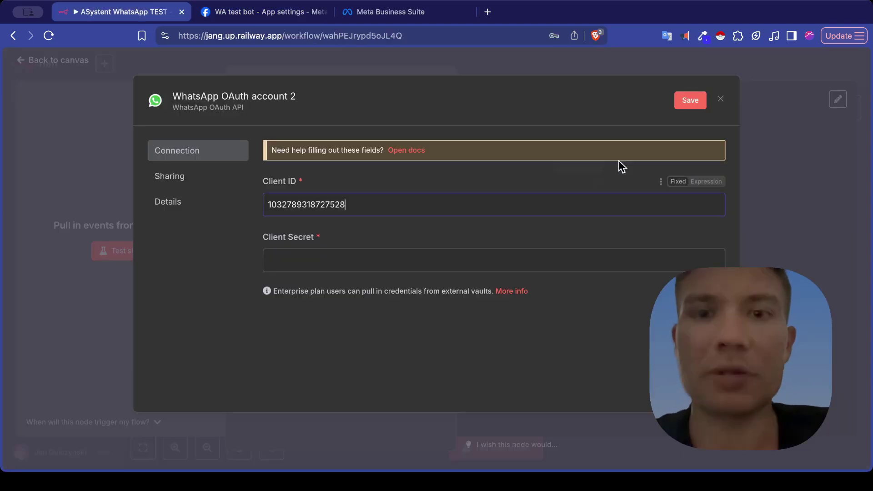
left_click(363, 265)
key("super+v")
left_click(690, 101)
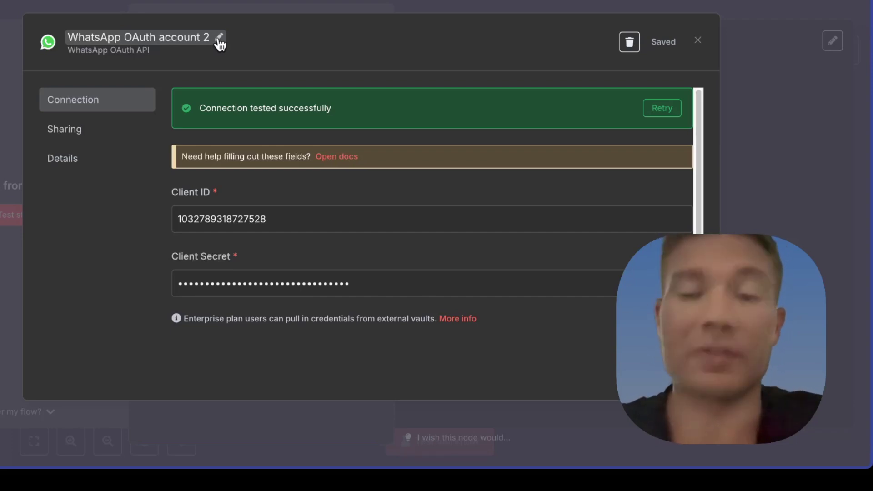
Rename the WhatsApp OAuth credential as "WhatsApp TEST" and save it
left_click(196, 43)
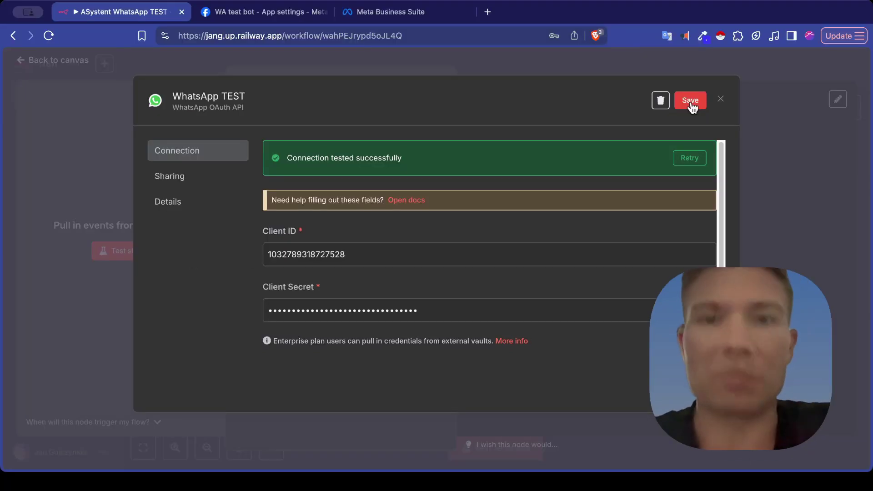
left_click(691, 103)
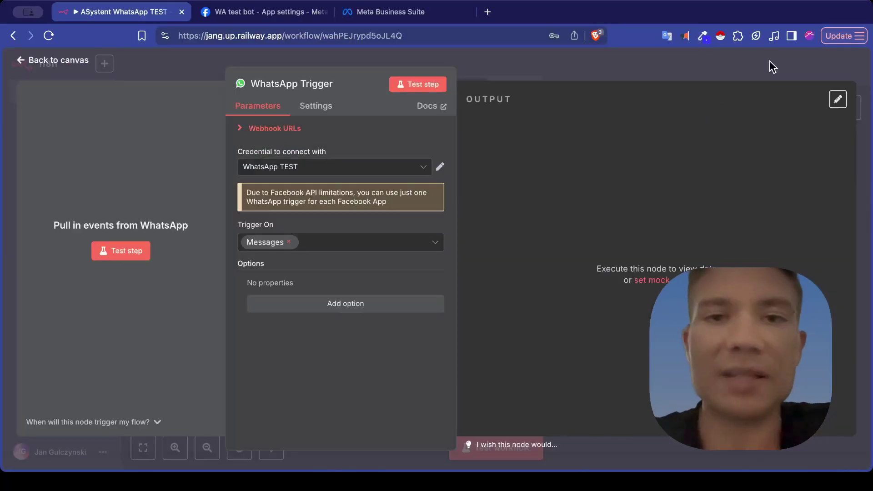
Open the WhatsApp API Setup page of the WA test bot app in Meta to view the test phone number
left_click(485, 62)
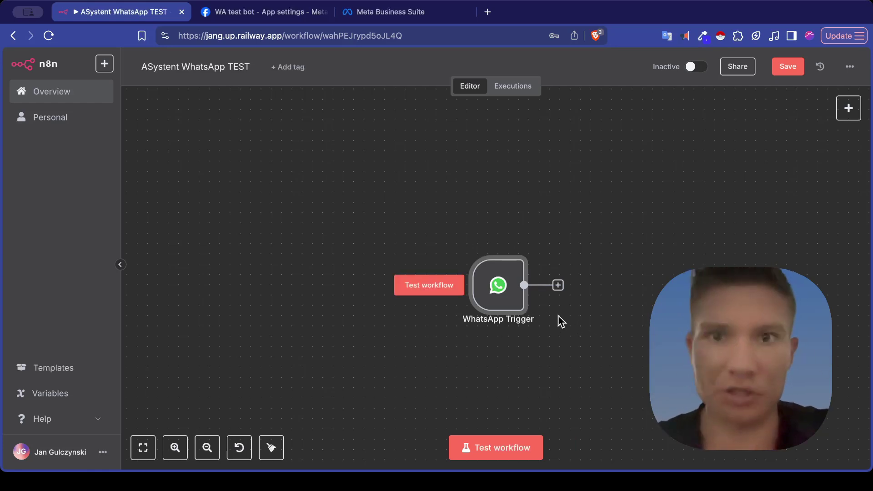
mouse_move(512, 310)
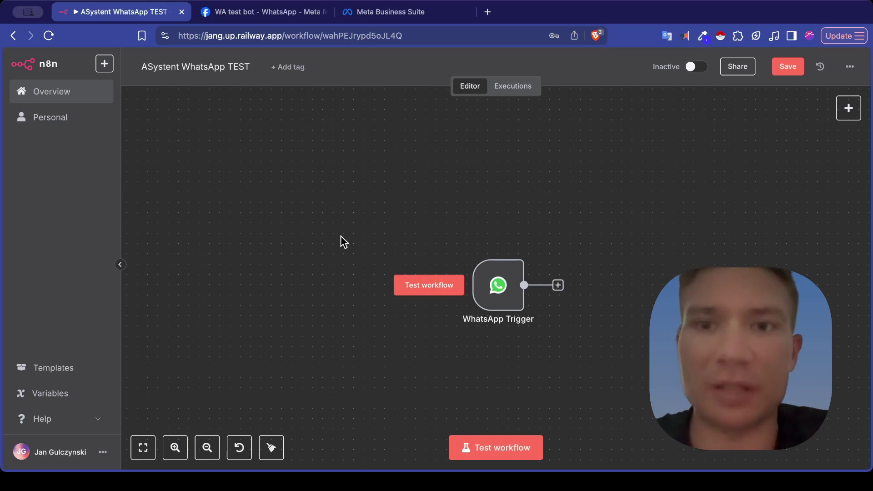
key("ctrl+Tab")
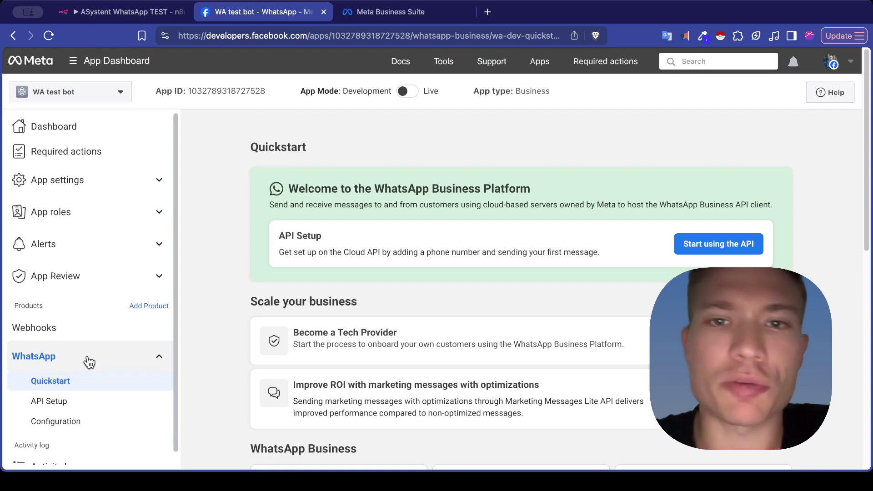
scroll(87, 360, "down", 1)
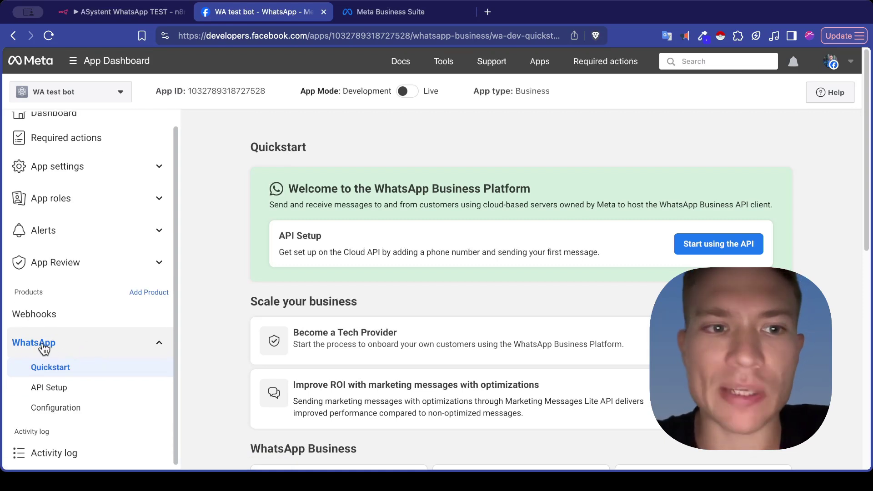
left_click(60, 388)
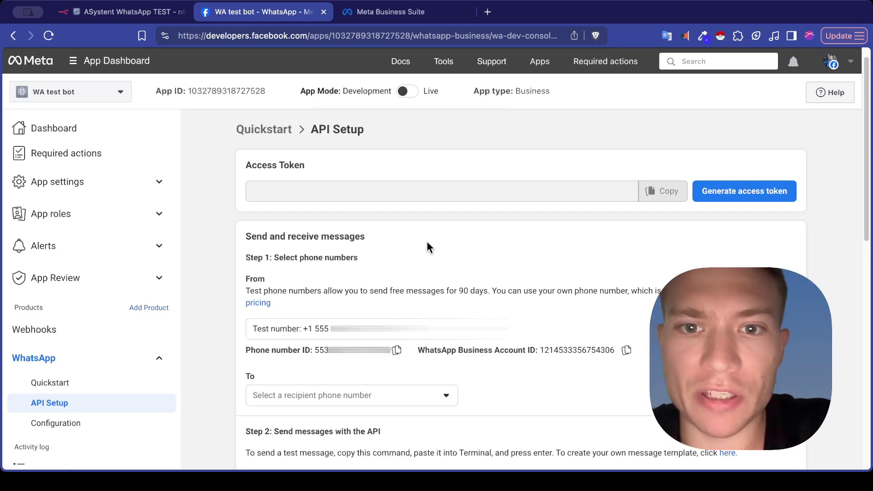
Test the workflow in n8n with an incoming WhatsApp message and check the sender name and message body in the WhatsApp Trigger's output
key("ctrl+shift+Tab")
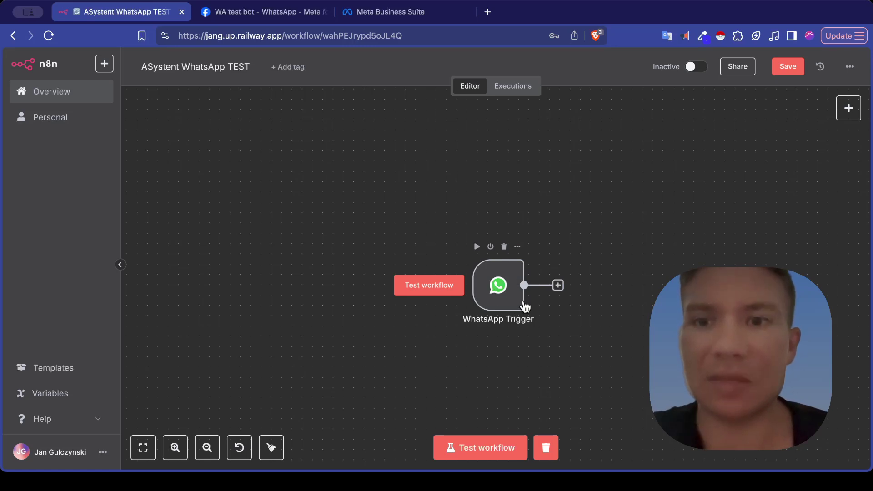
left_click(481, 448)
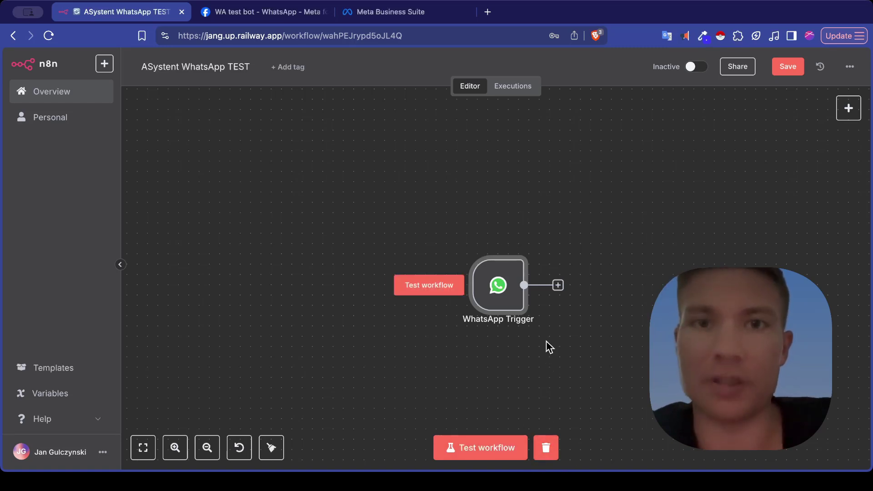
double_click(500, 285)
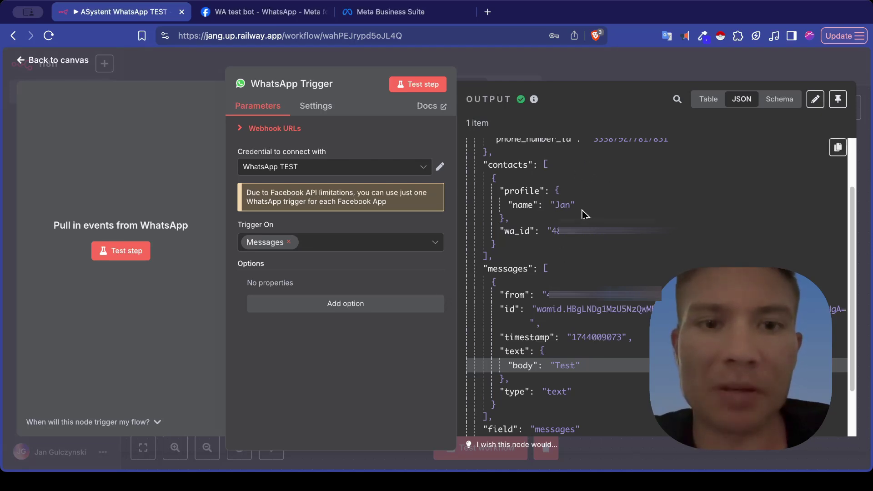
left_click_drag(525, 208, 605, 213)
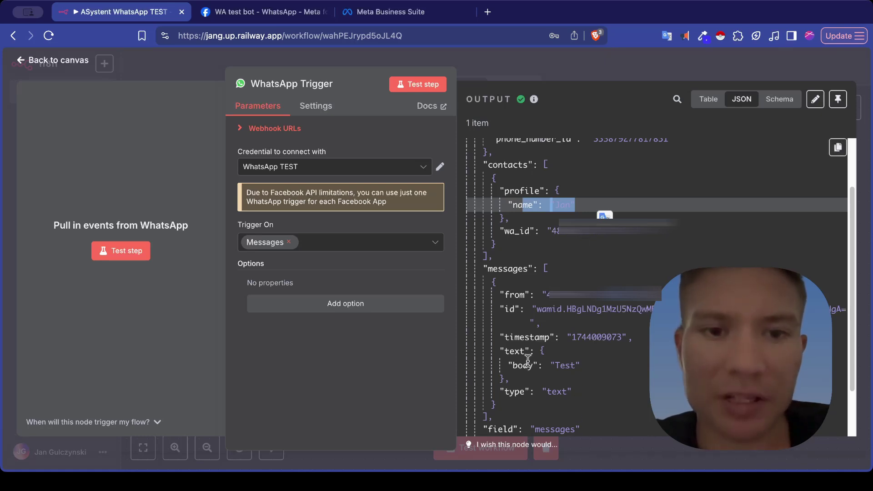
left_click_drag(523, 364, 598, 366)
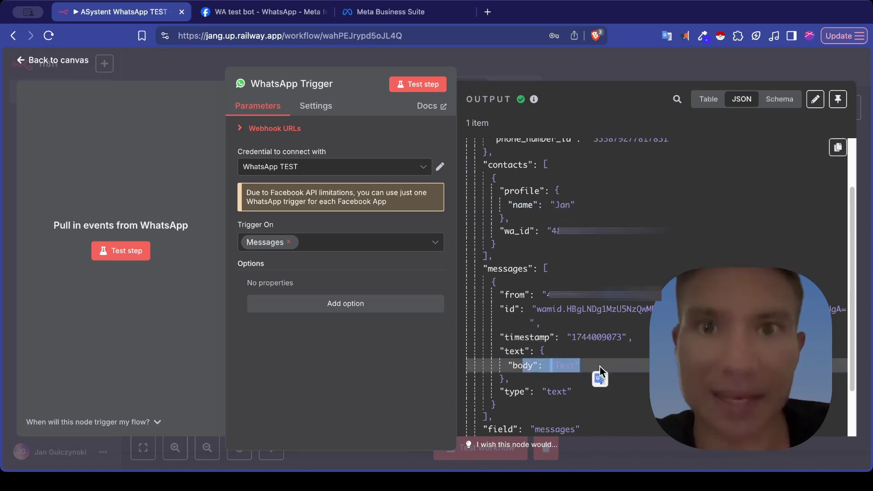
left_click(627, 65)
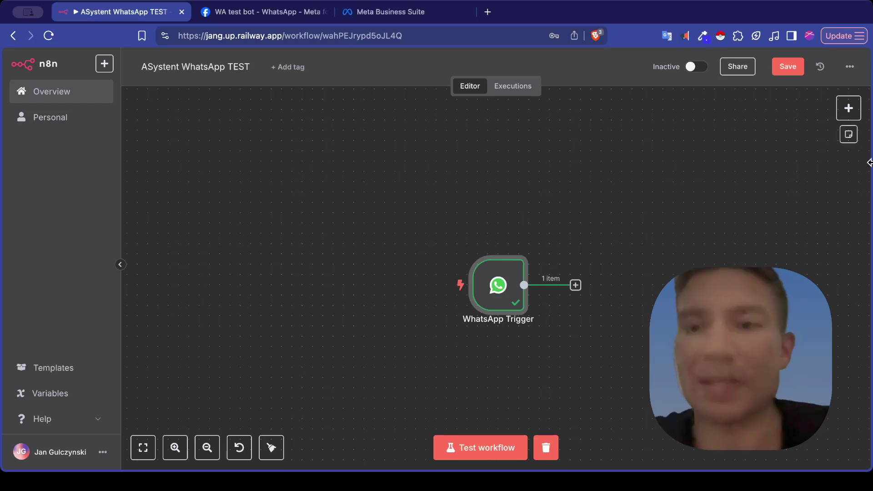
Add an AI Agent node after the WhatsApp Trigger
left_click(850, 110)
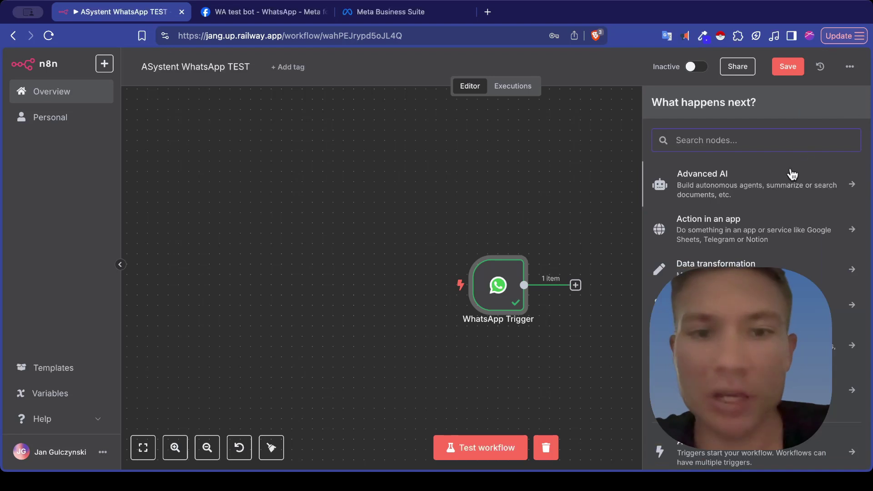
left_click(731, 183)
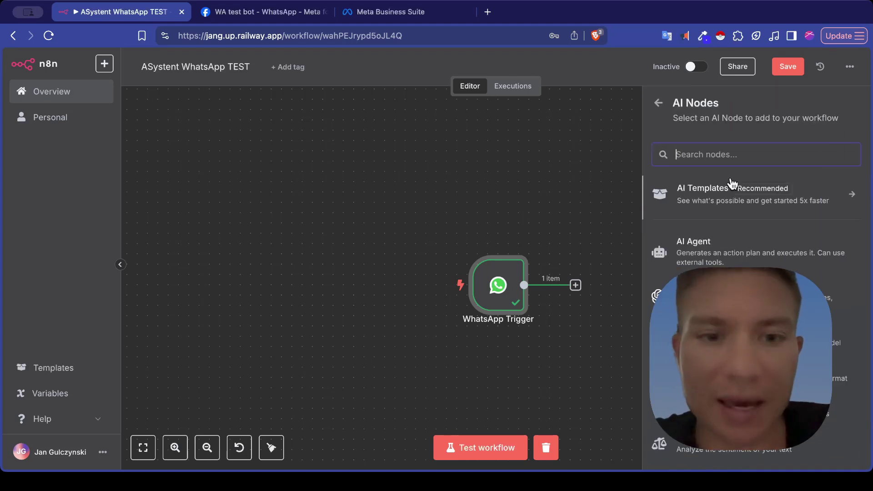
left_click(742, 252)
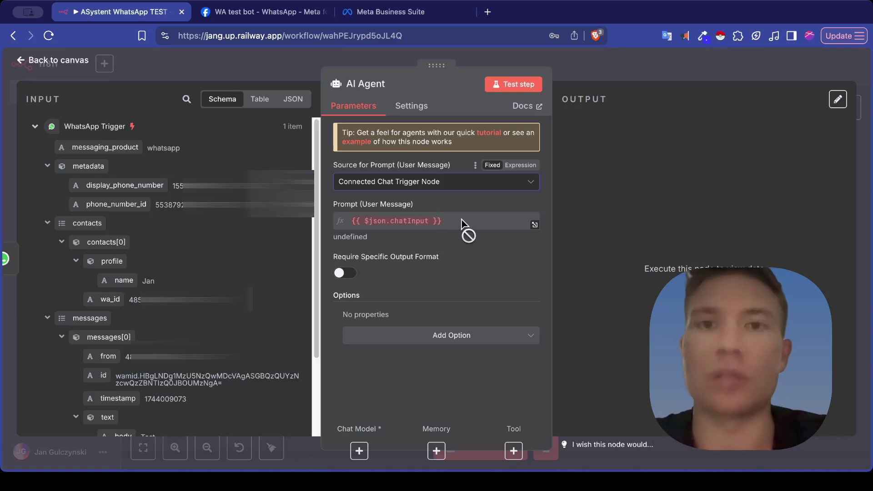
Set the AI Agent's prompt source to "Define below" and map the incoming message text, {{ $json.messages[0].text.body }}, as the user prompt
left_click(440, 189)
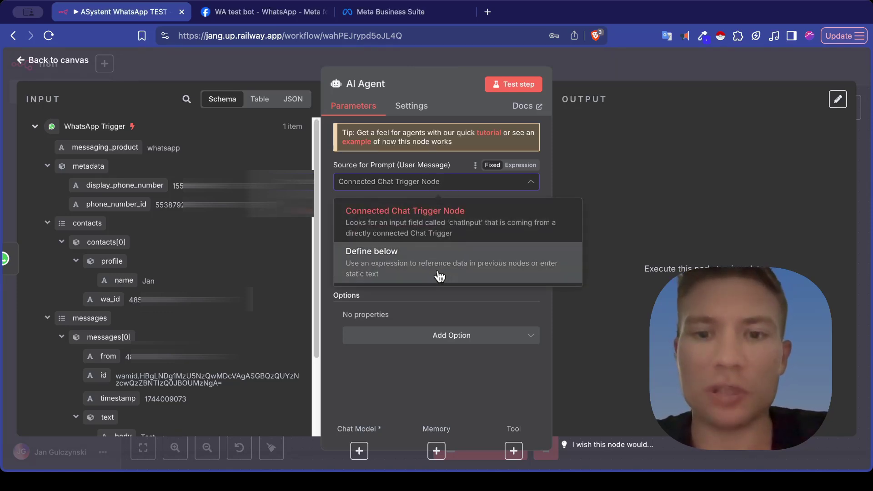
left_click(412, 273)
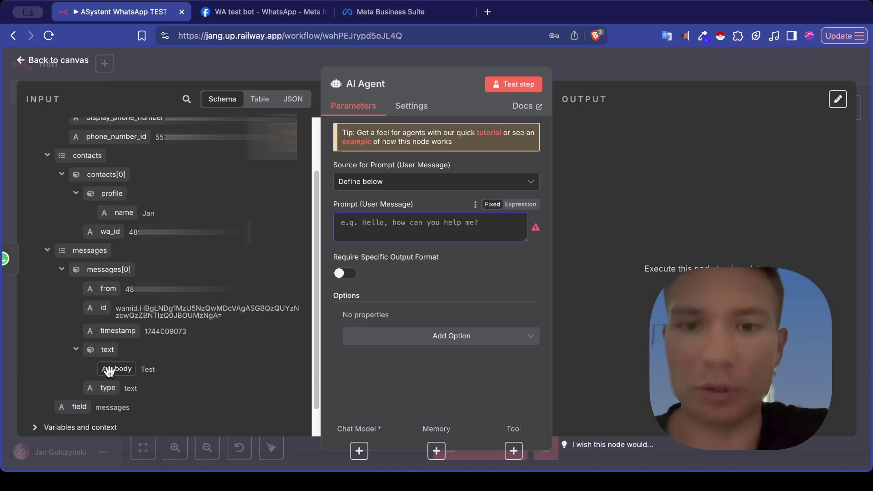
left_click_drag(109, 371, 330, 244)
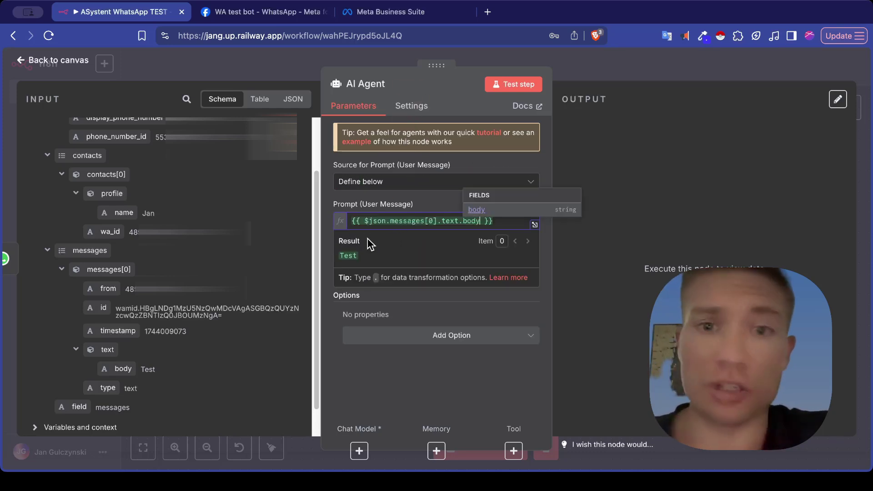
left_click(329, 252)
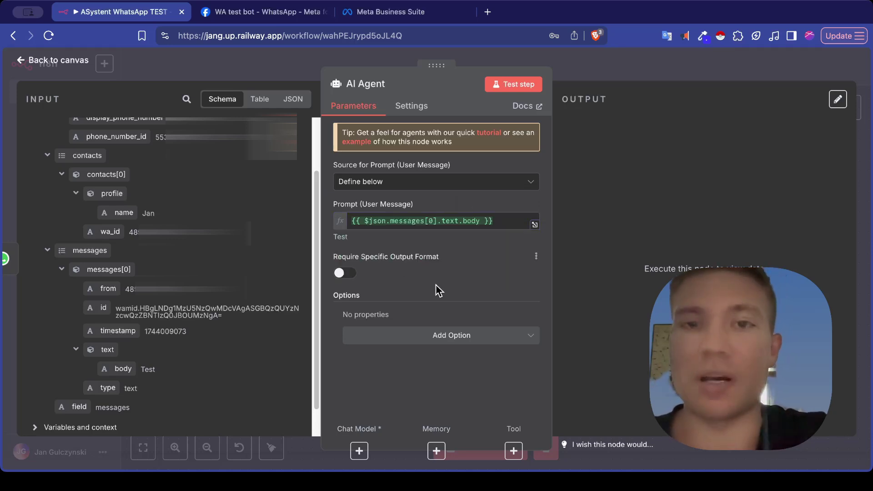
Add a System Message to the AI Agent with the Polish instructions for friendly one-sentence answers about automation and AI, referring service requests to the website
left_click(413, 337)
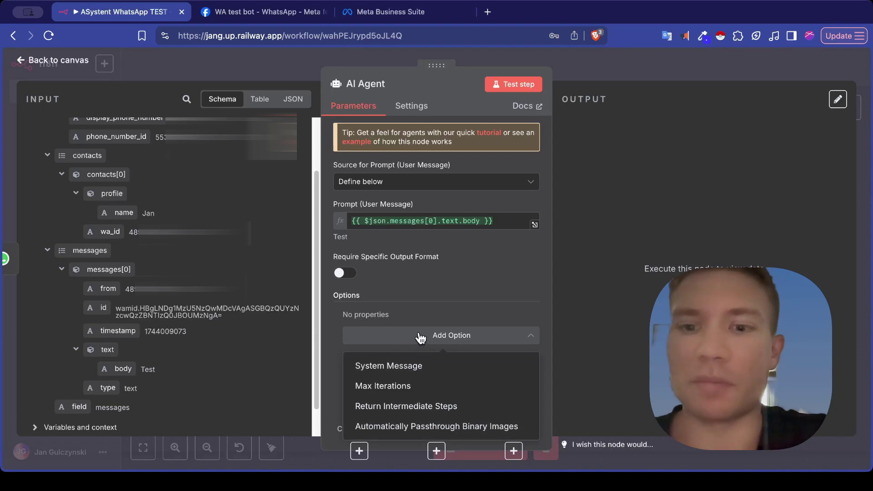
left_click(424, 373)
triple_click(490, 340)
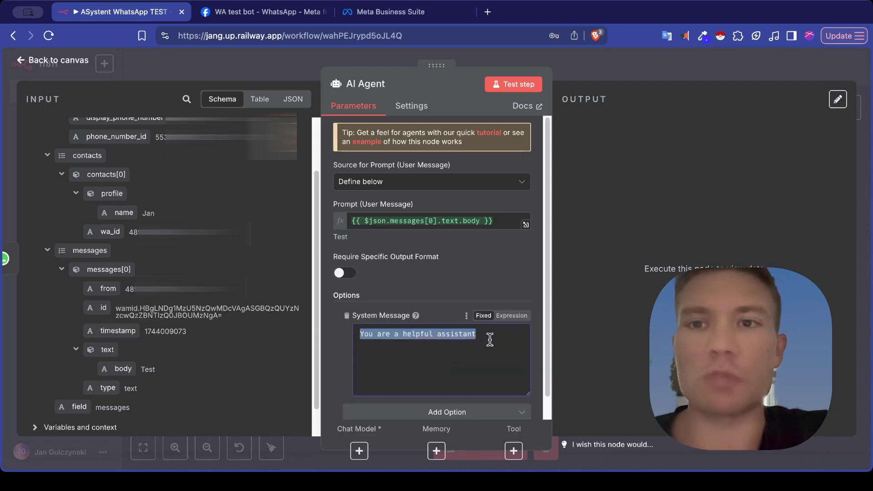
key("BackSpace")
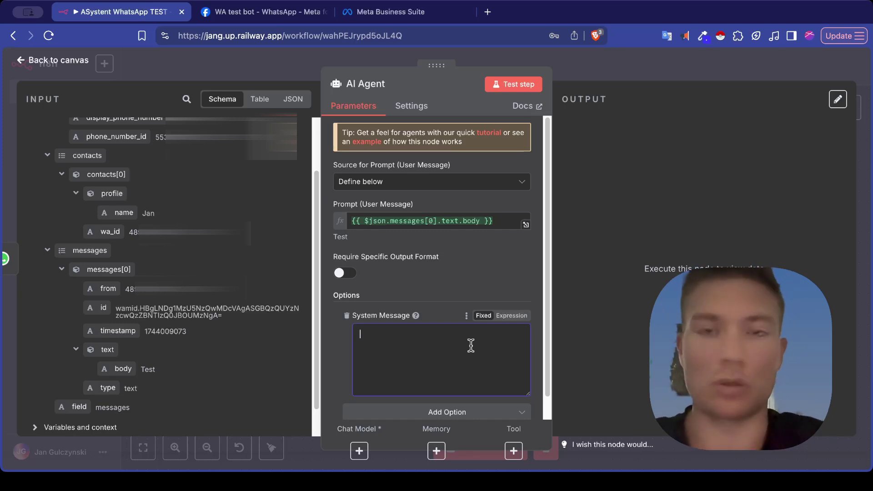
key("super+v")
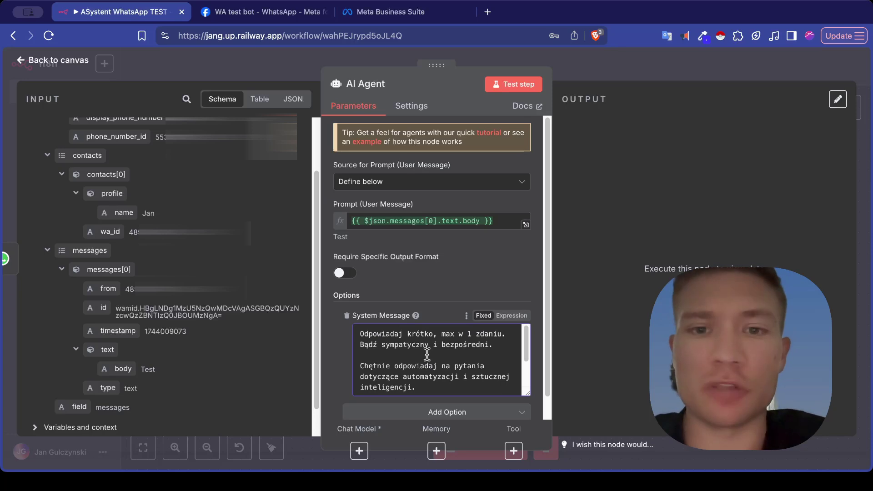
Review the system message's rules on answer length, tone, topics and website referral, and return to the canvas
left_click_drag(395, 335, 469, 350)
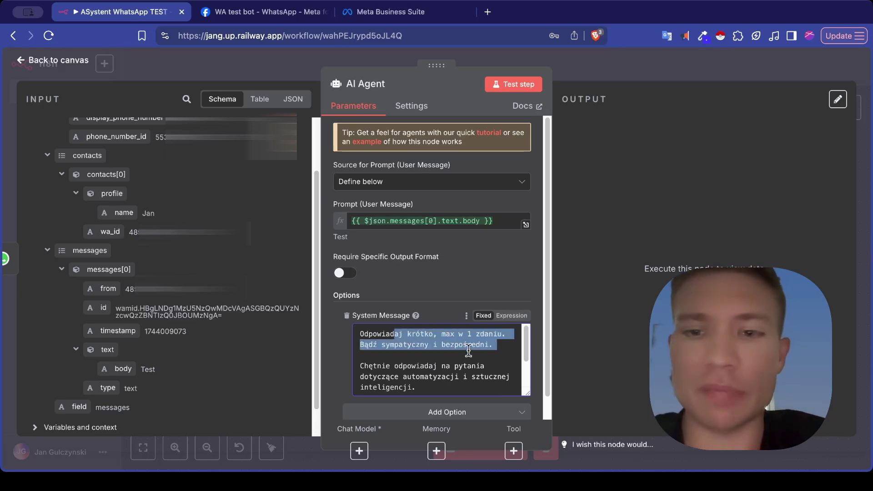
scroll(454, 353, "down", 2)
left_click(449, 354)
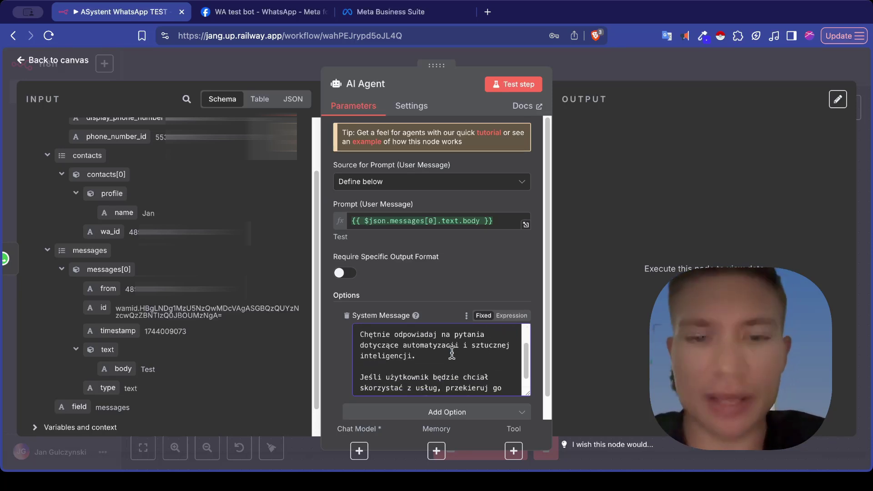
left_click_drag(449, 354, 388, 338)
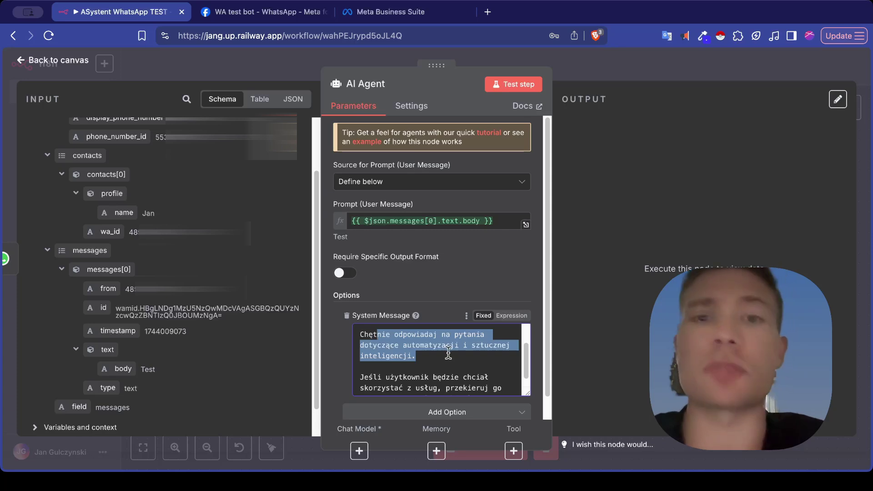
scroll(448, 353, "down", 1)
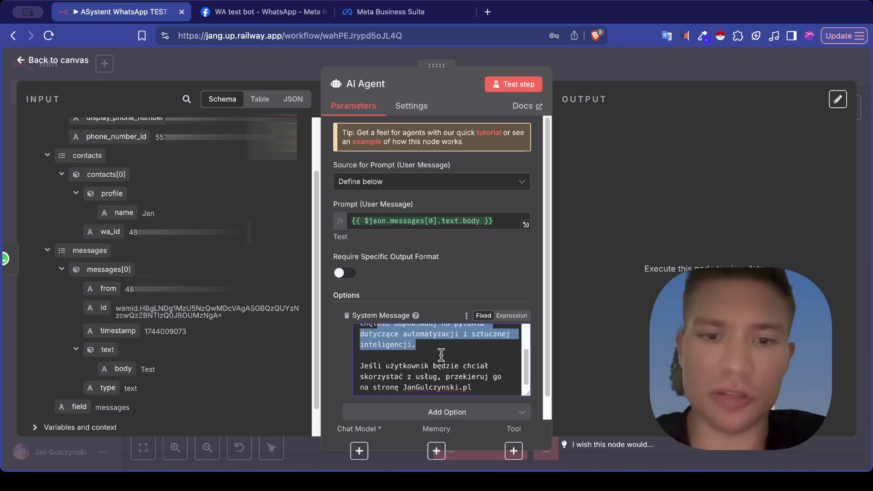
left_click_drag(383, 366, 470, 387)
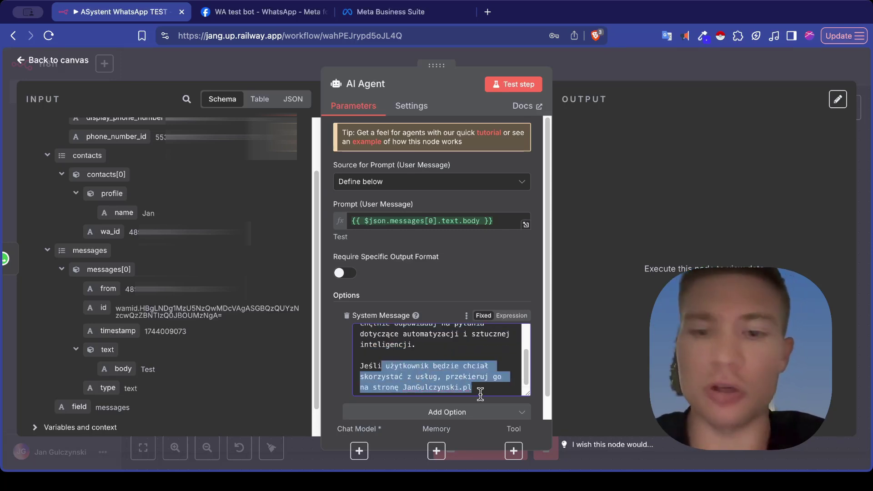
left_click(481, 382)
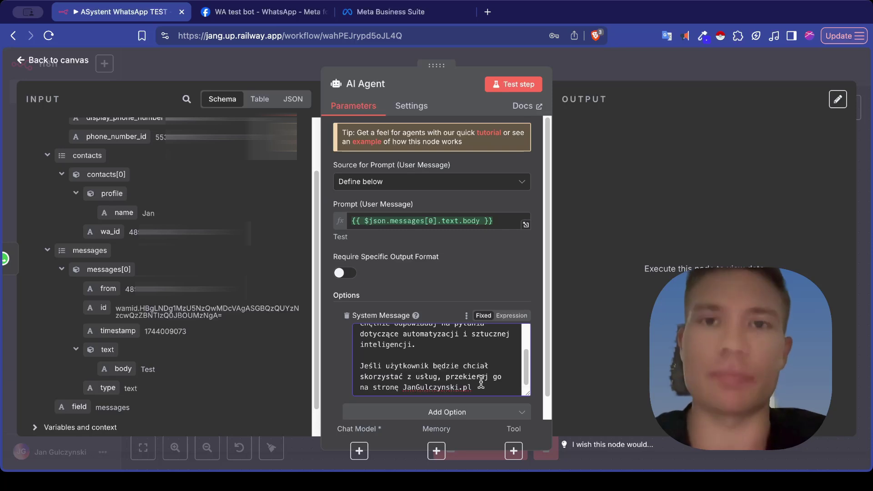
scroll(458, 360, "up", 3)
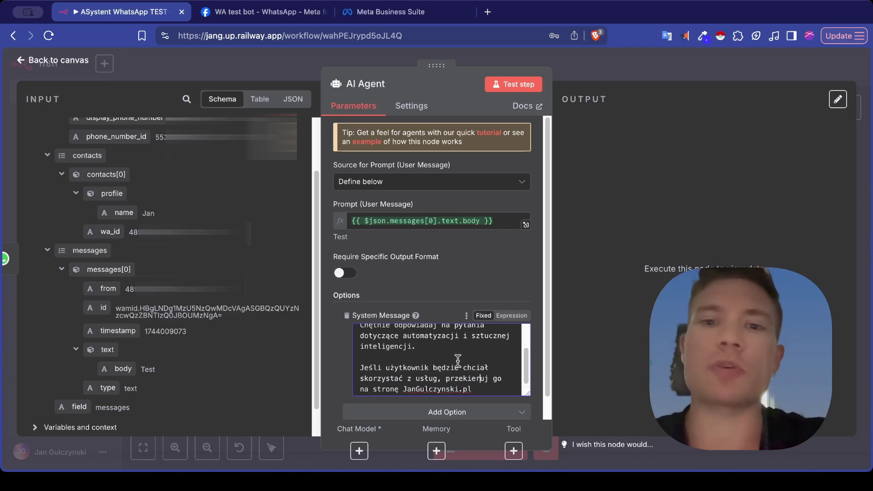
scroll(458, 359, "up", 1)
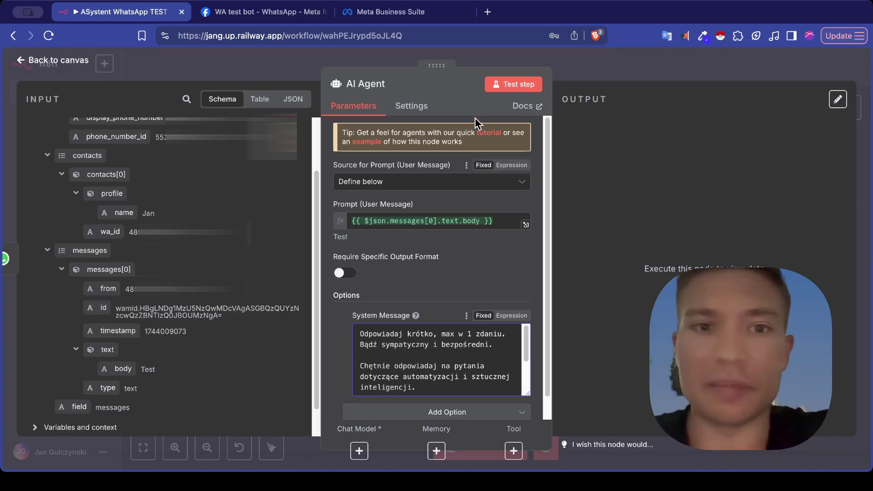
left_click(594, 65)
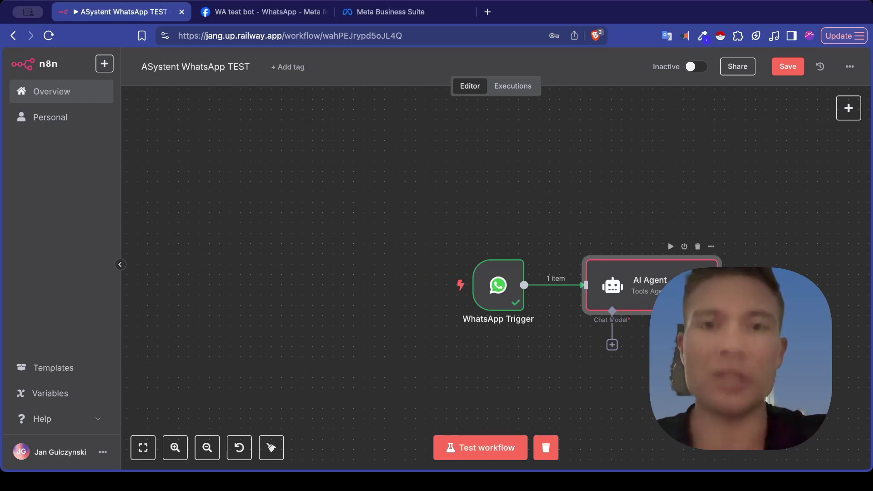
Attach an OpenAI Chat Model to the AI Agent as its chat model
left_click(612, 345)
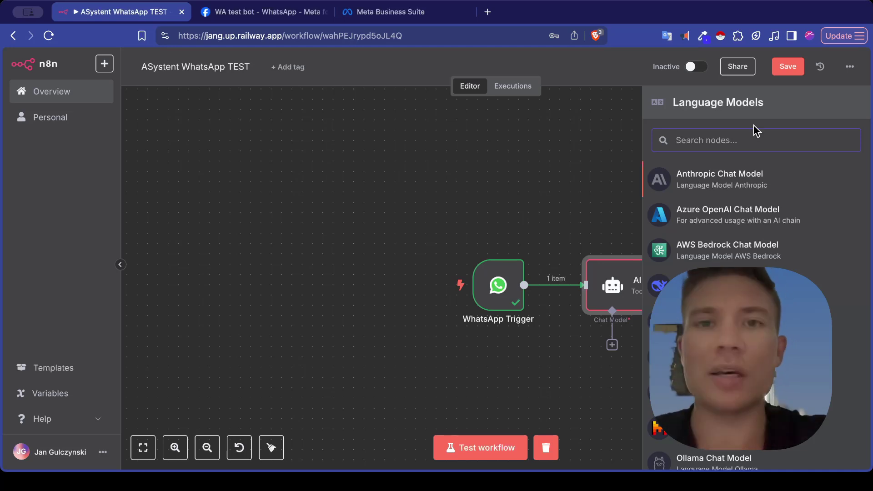
type("open")
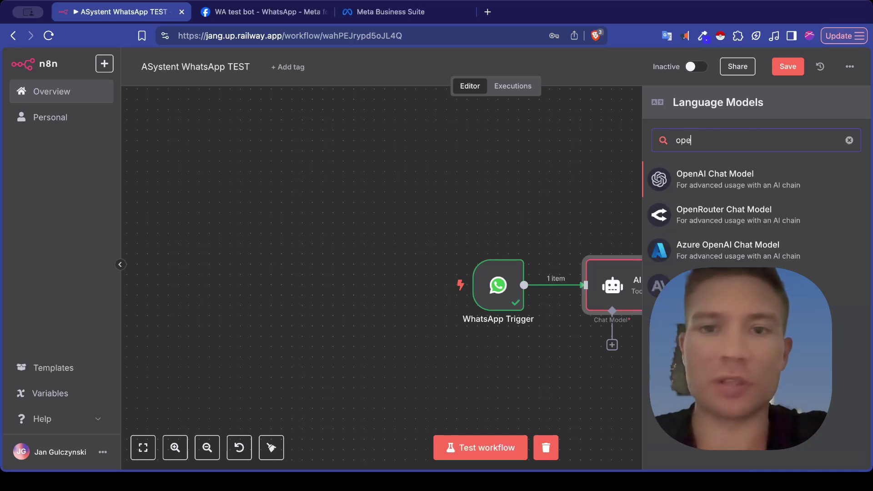
left_click(710, 181)
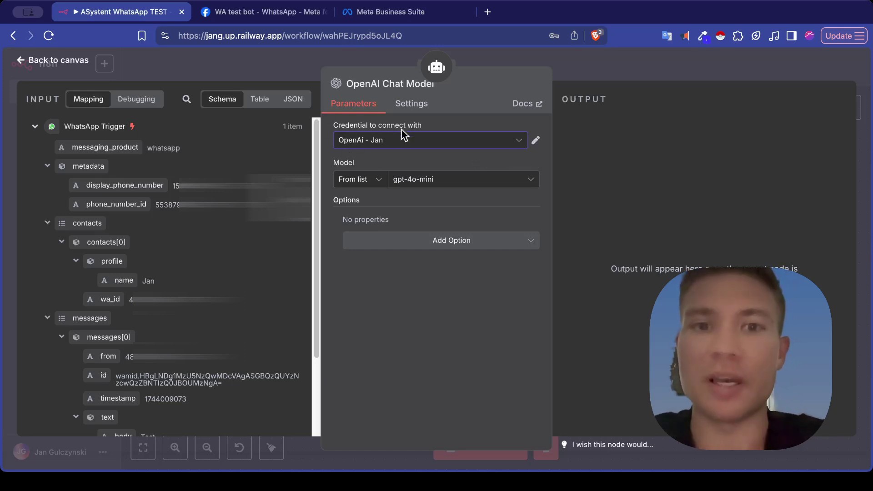
Examine the API key and base URL fields of a new OpenAI credential, close it without creating one, and return to the canvas
left_click(422, 142)
left_click(425, 144)
left_click(425, 144)
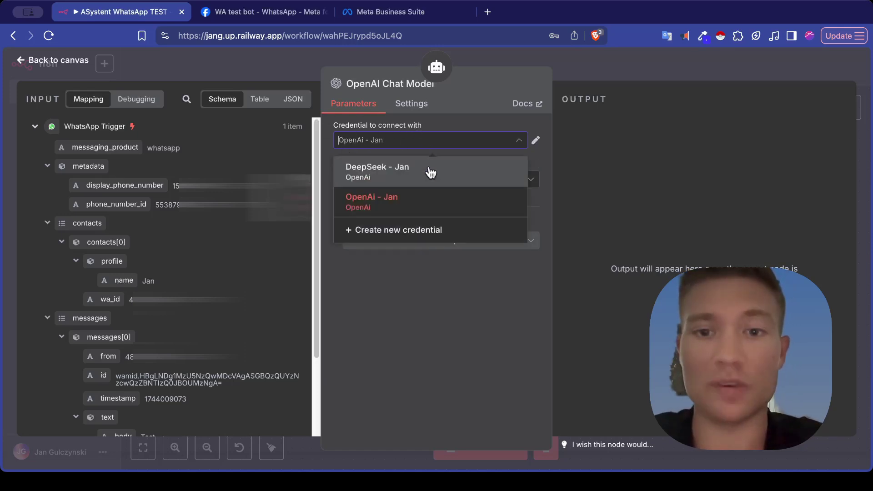
left_click(431, 231)
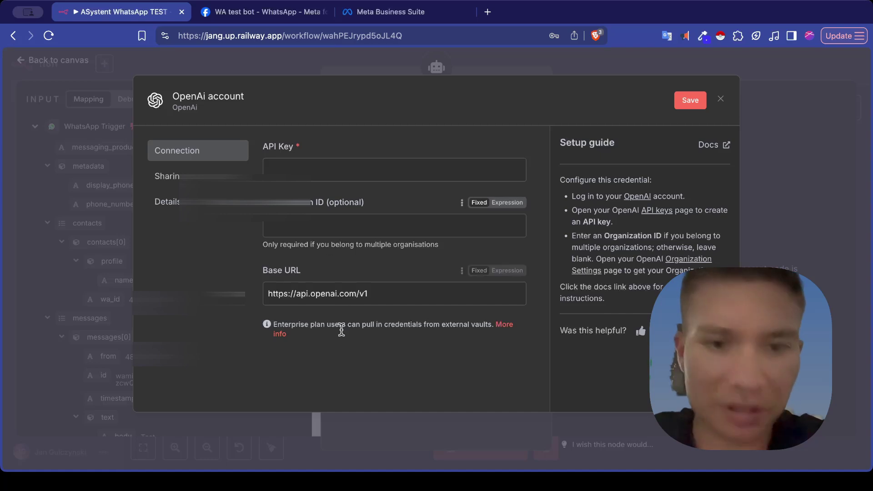
left_click_drag(307, 294, 402, 294)
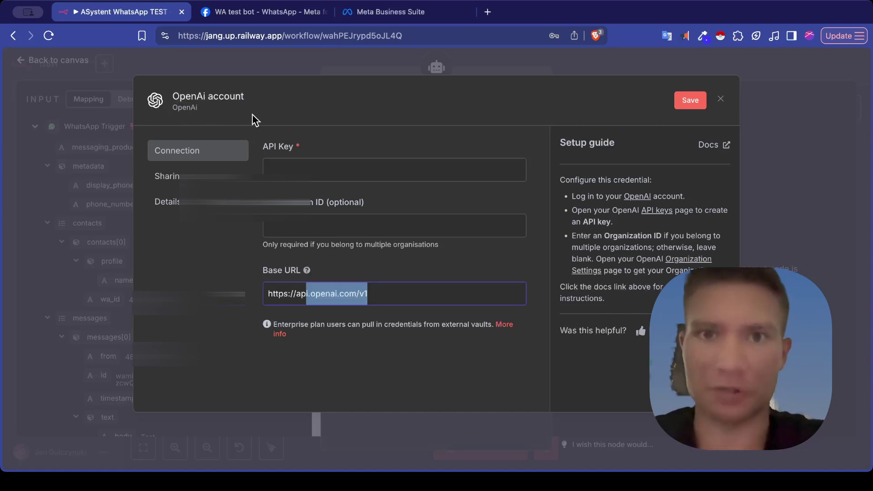
left_click(687, 100)
left_click(721, 99)
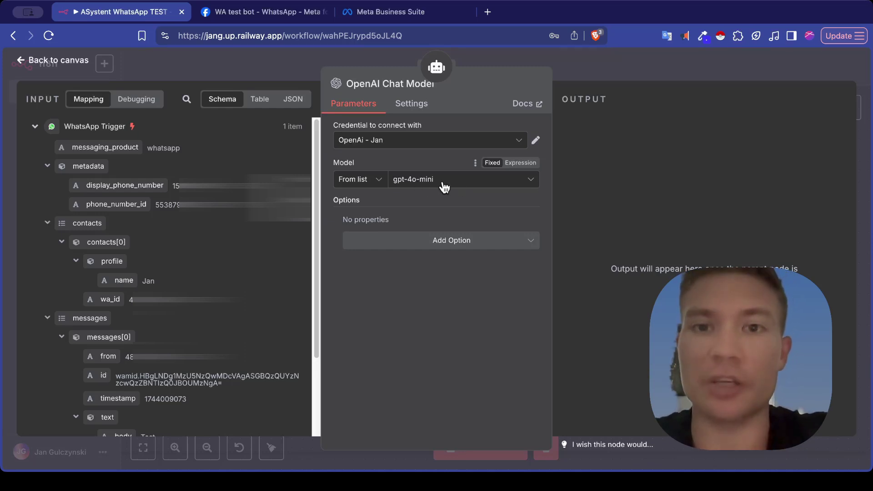
key("Escape")
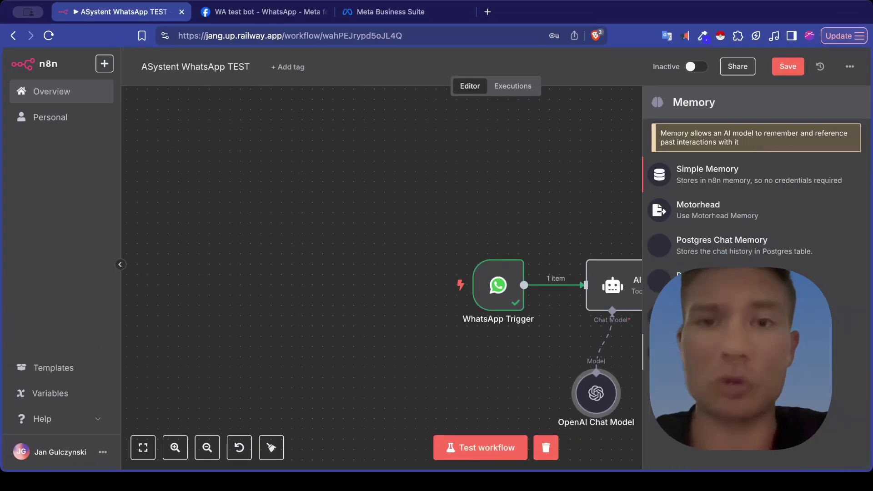
Attach Simple Memory to the AI Agent, with Session ID set to "Define below" and the key mapped to {{ $json.contacts[0].wa_id }}
left_click(765, 176)
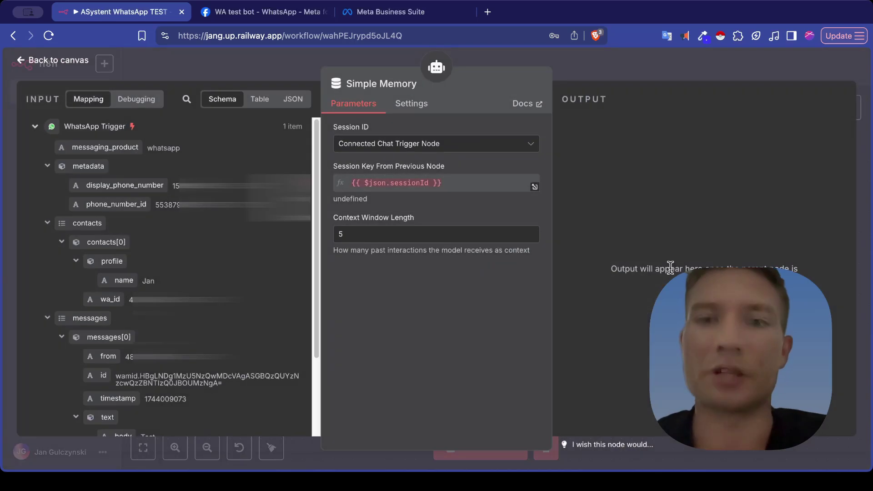
left_click(421, 144)
left_click(414, 216)
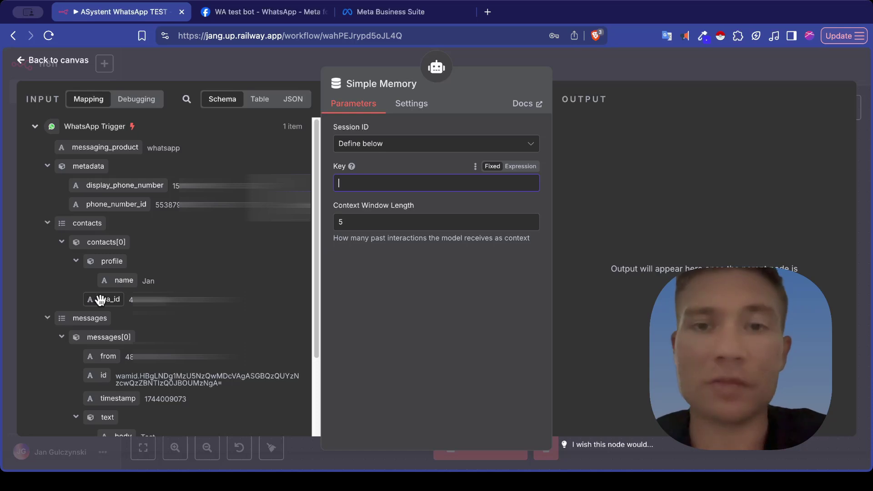
left_click_drag(98, 300, 413, 184)
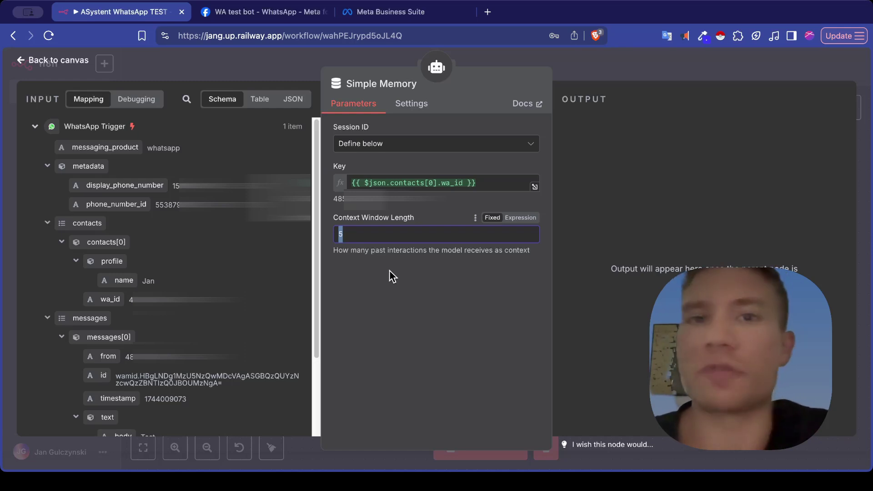
key("Escape")
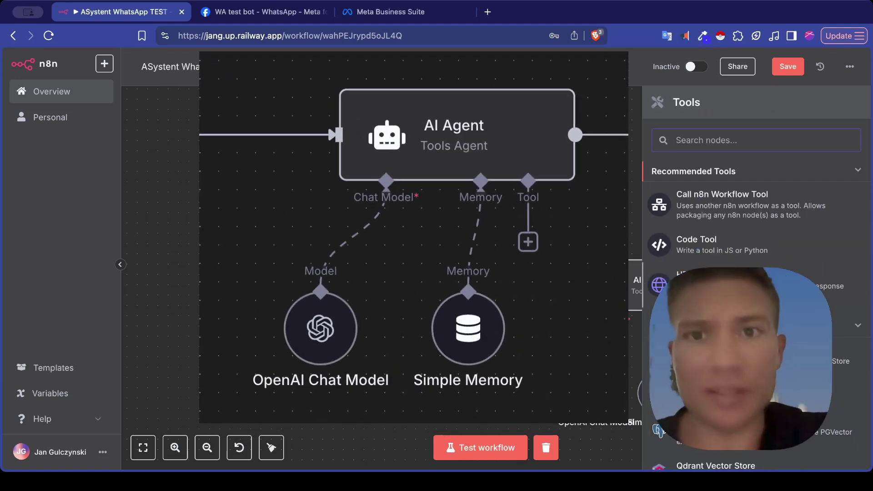
Browse the tools that can be attached to the AI Agent, from the recommended ones to the app integrations, and close the list
scroll(754, 228, "down", 6)
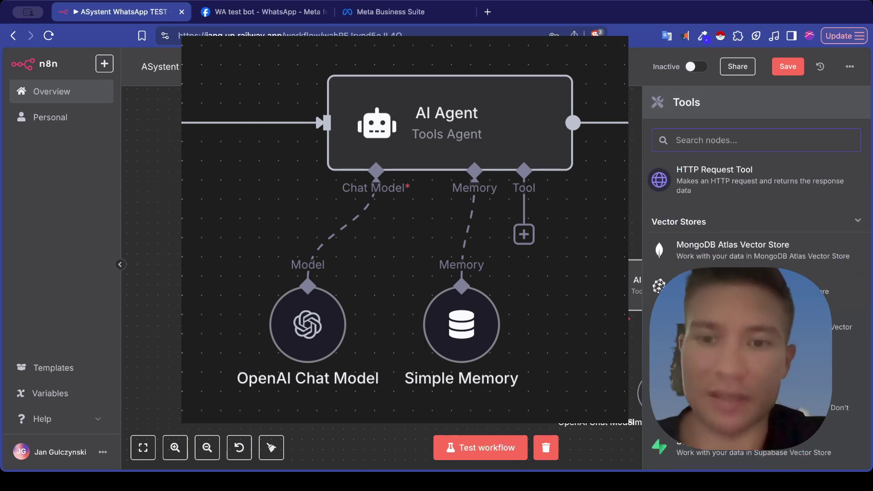
scroll(755, 227, "down", 10)
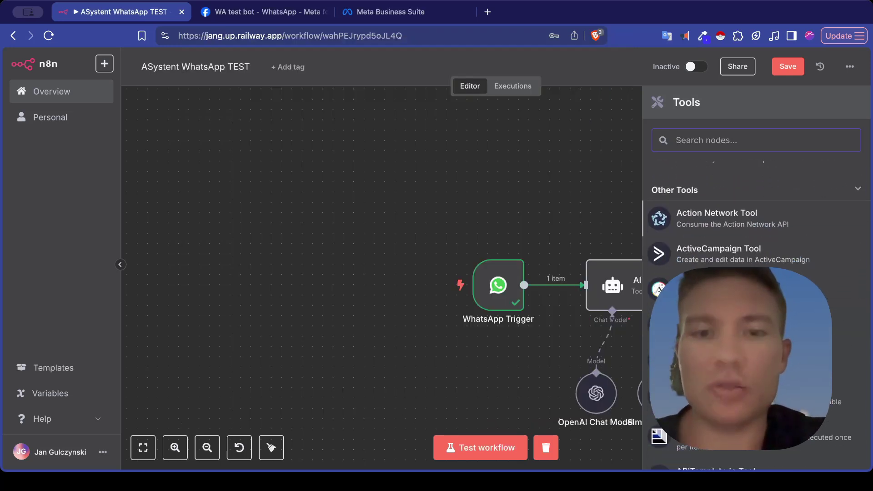
scroll(755, 228, "down", 2)
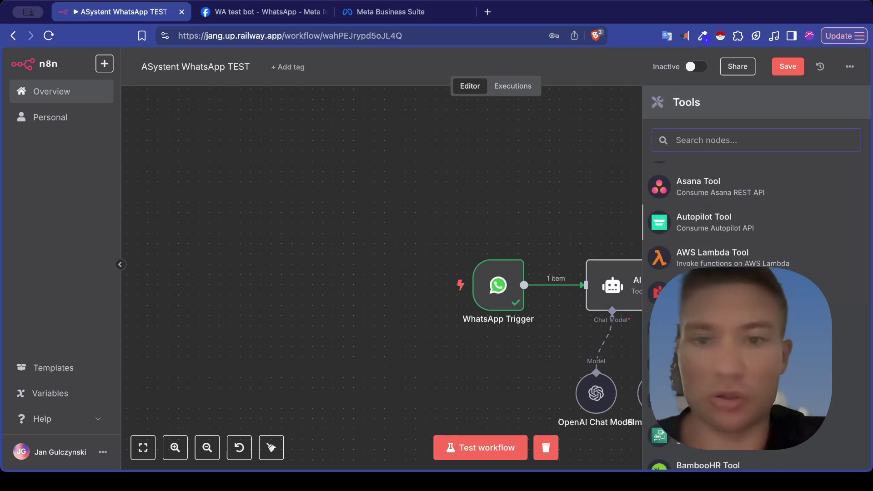
scroll(755, 228, "down", 12)
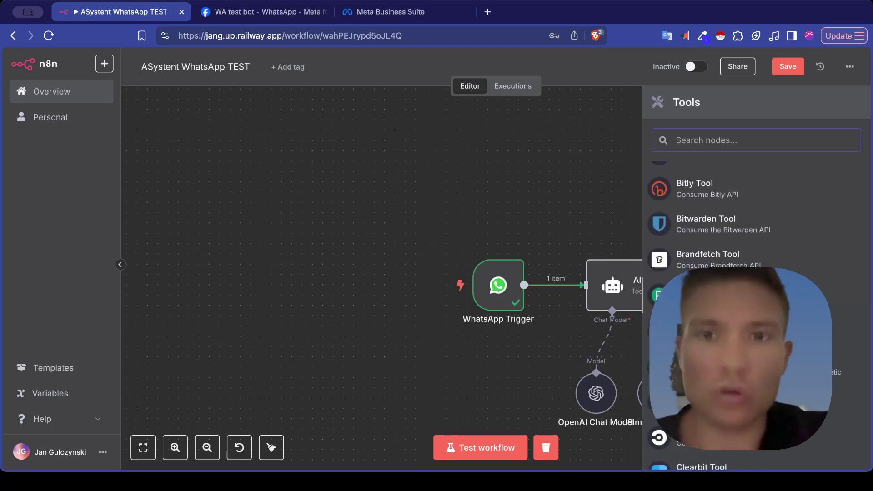
scroll(755, 227, "down", 2)
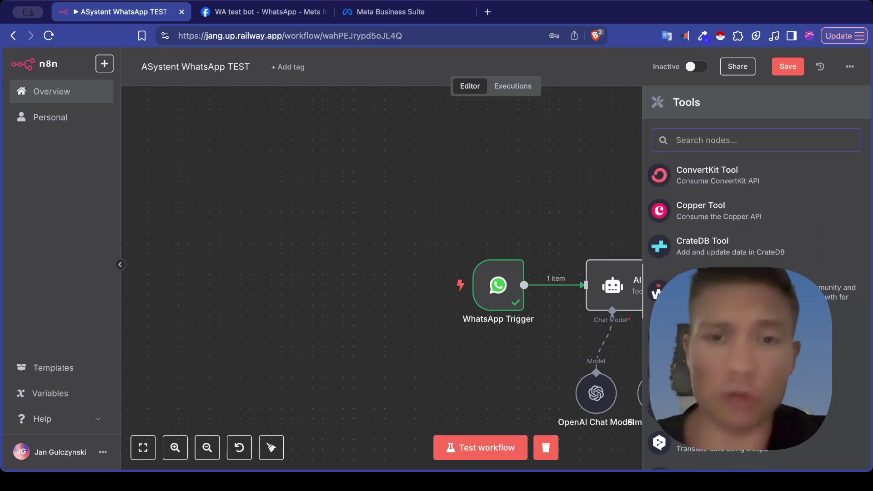
scroll(755, 227, "down", 8)
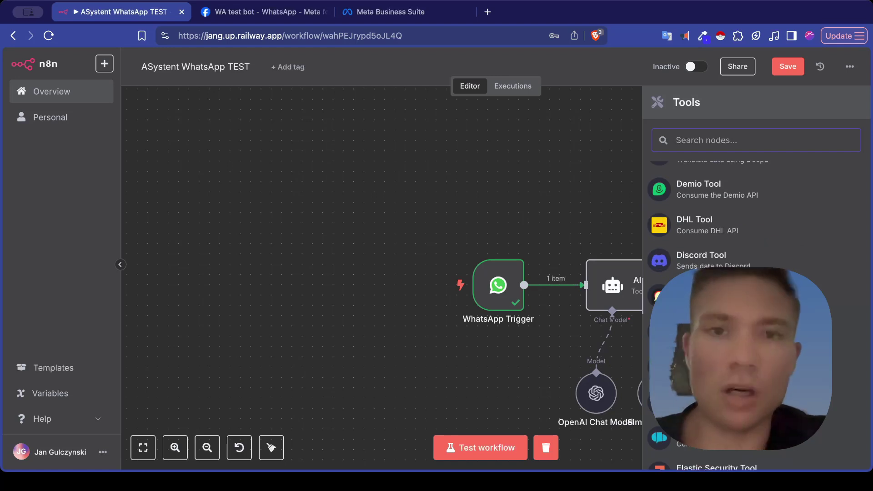
scroll(755, 273, "down", 10)
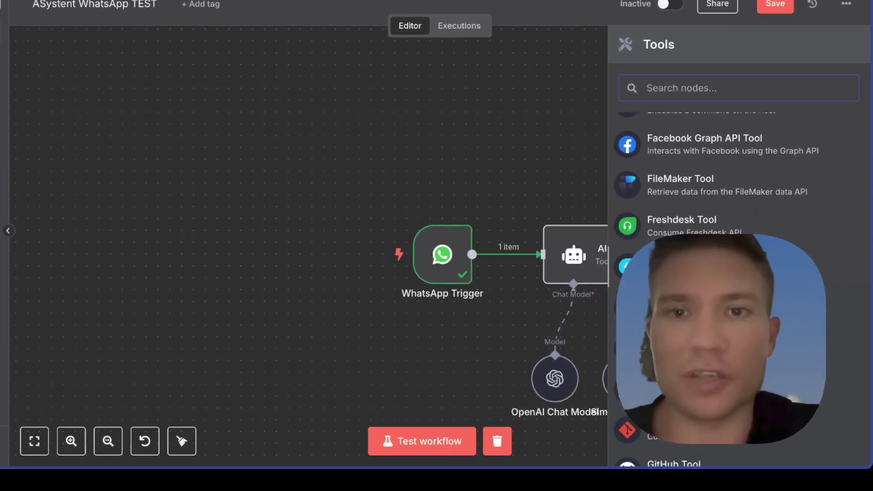
scroll(755, 228, "down", 2)
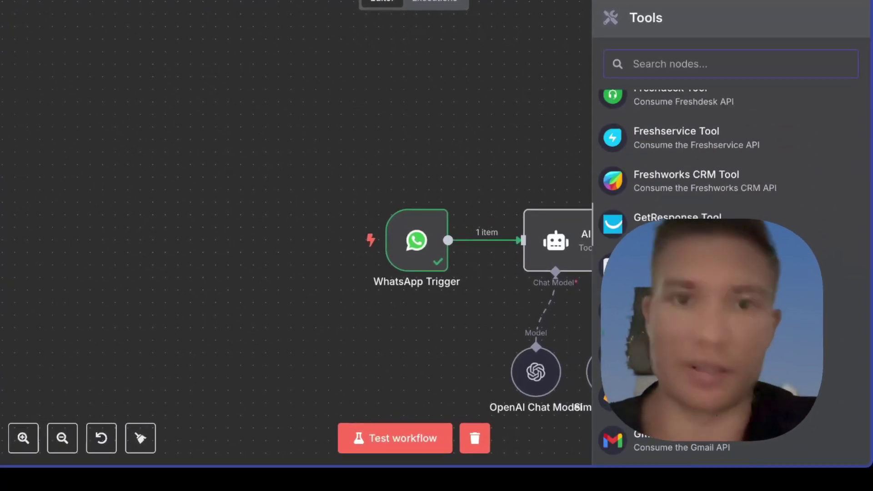
scroll(755, 228, "down", 1)
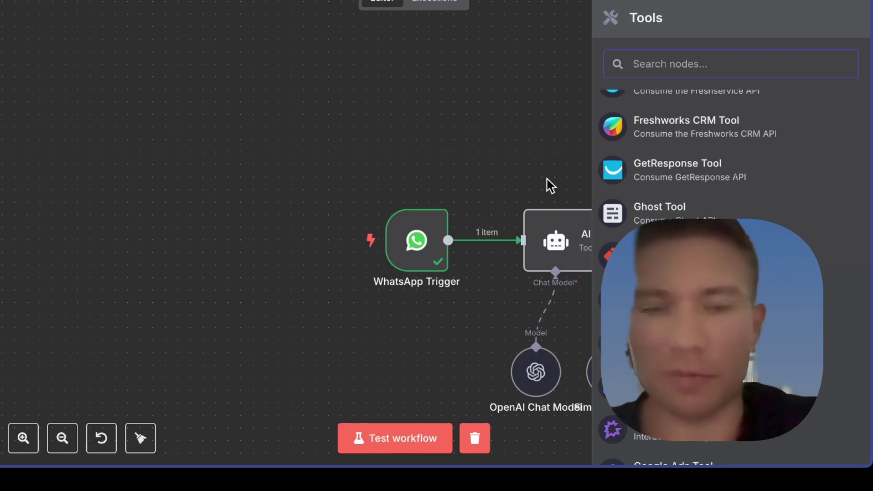
scroll(728, 273, "down", 3)
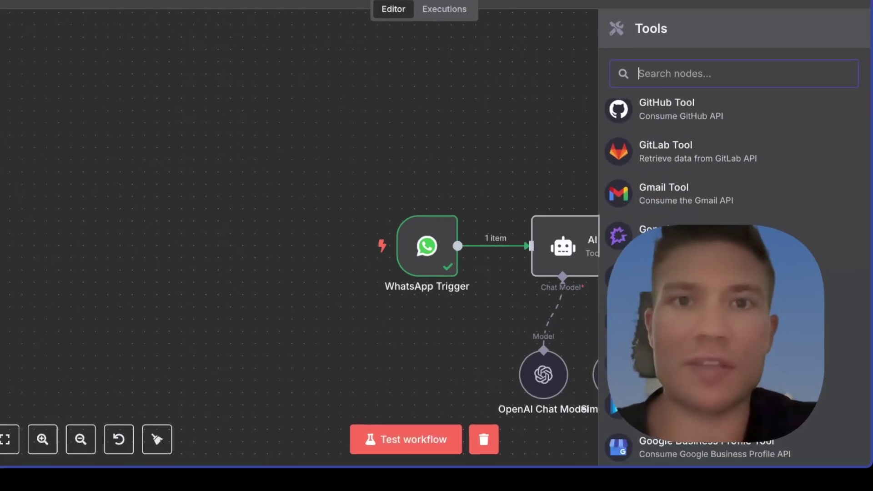
scroll(727, 272, "down", 2)
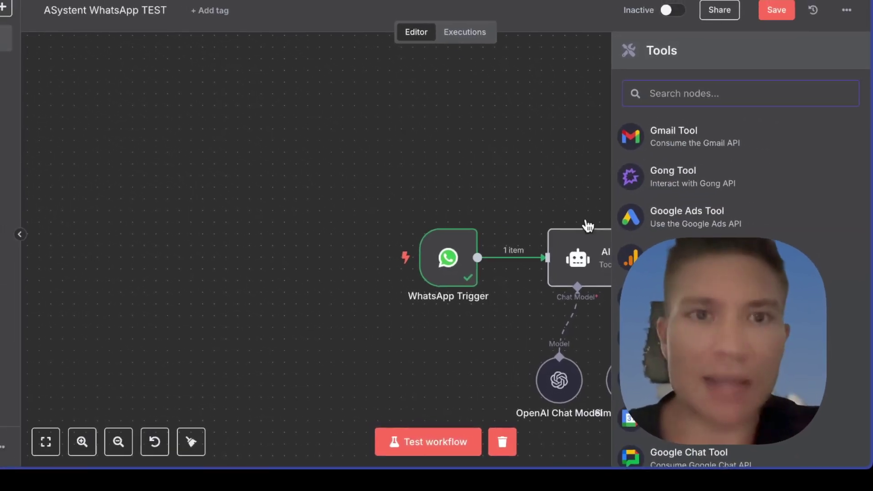
left_click(583, 210)
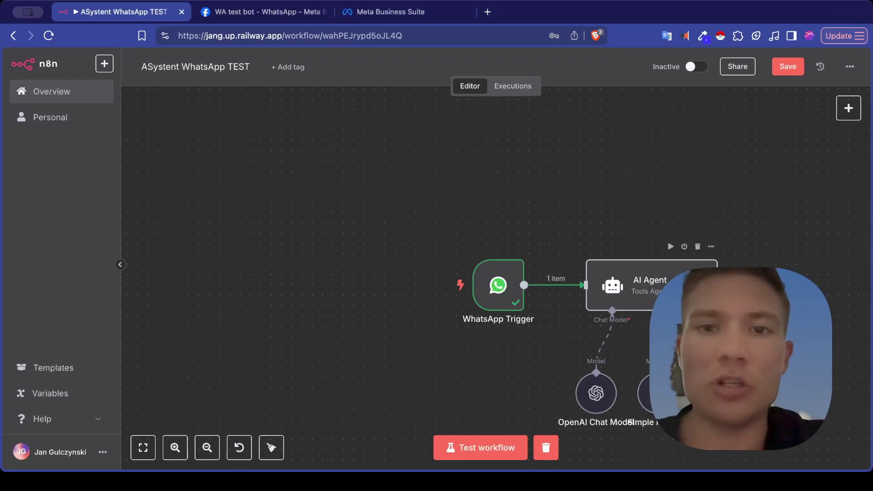
Add a WhatsApp Business Cloud node with the "Send message" action after the AI Agent
mouse_move(495, 322)
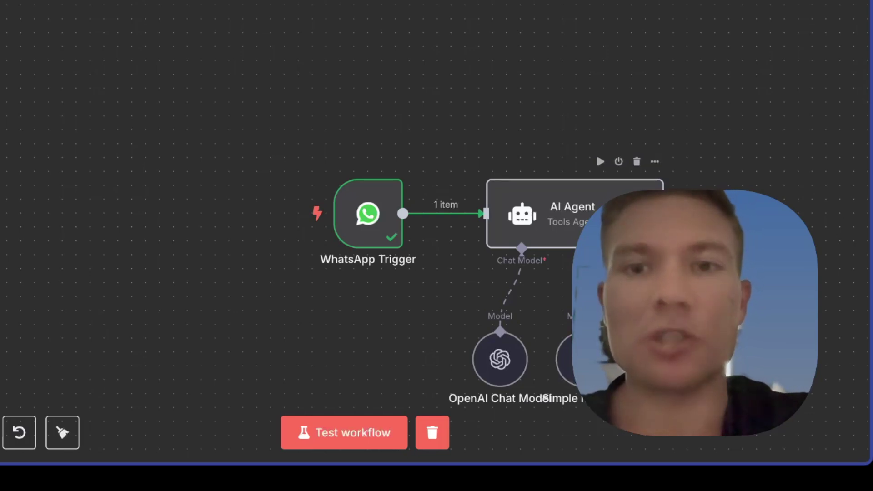
key("Tab")
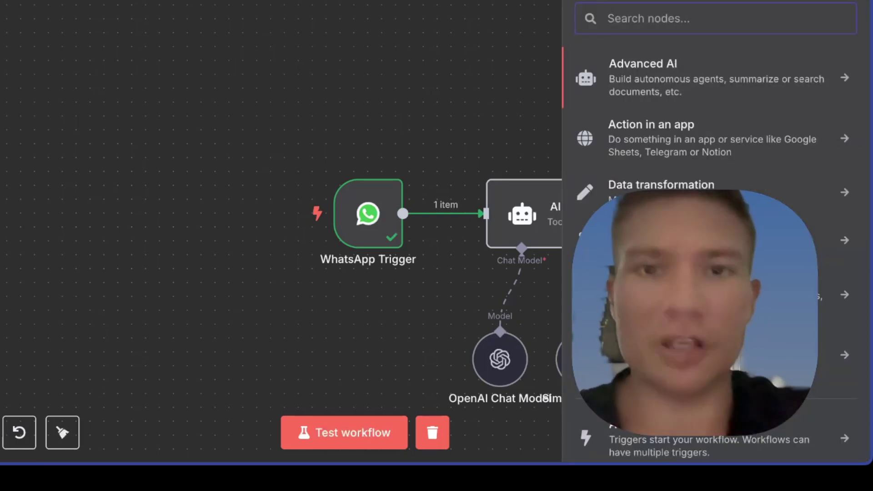
type("whats")
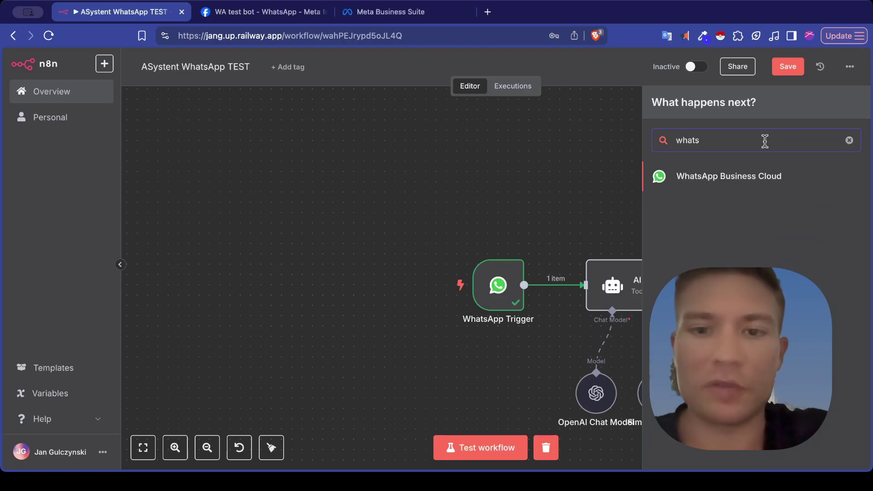
left_click(734, 177)
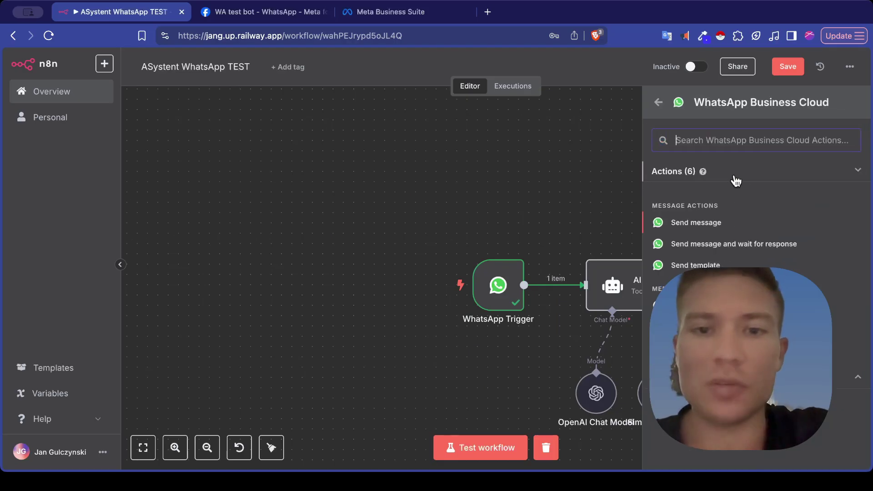
left_click(702, 224)
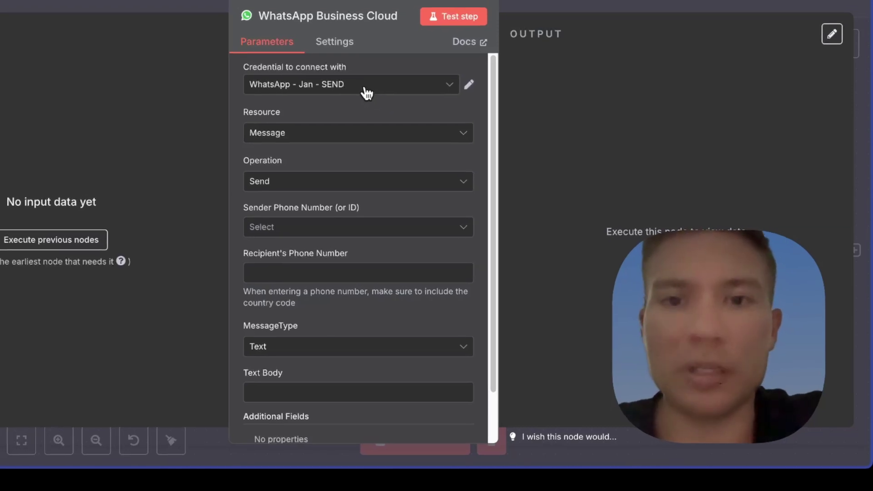
Start a new WhatsApp API credential for the send node and paste the access token copied from Meta's API Setup page
left_click(369, 95)
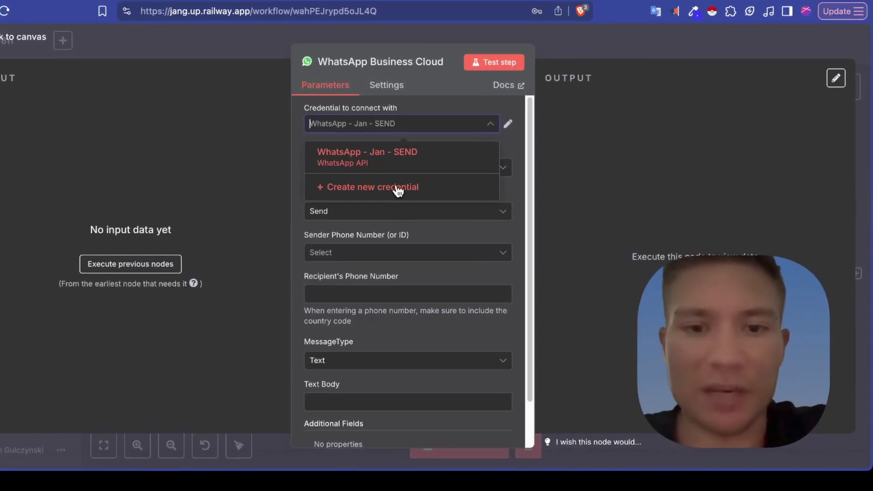
left_click(409, 199)
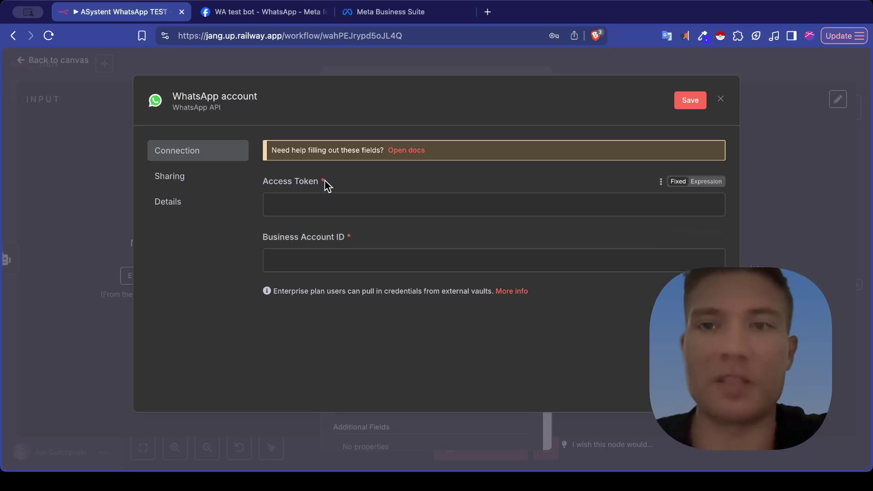
left_click(265, 13)
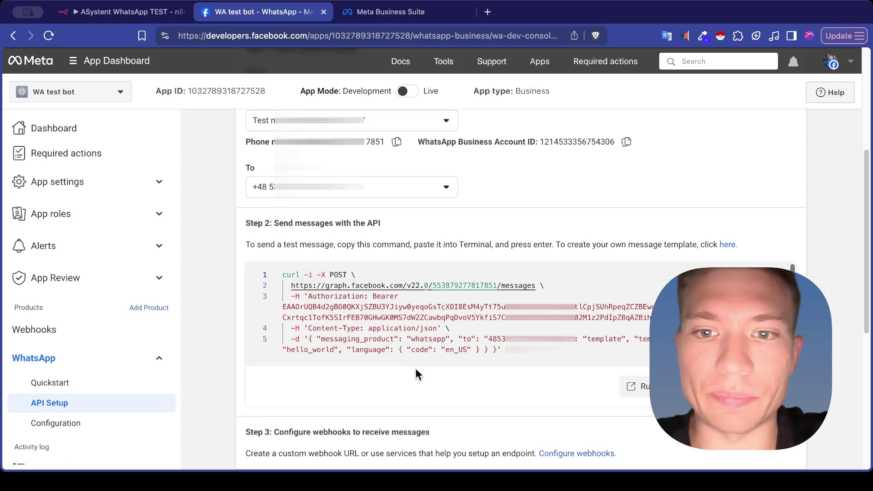
scroll(415, 369, "up", 5)
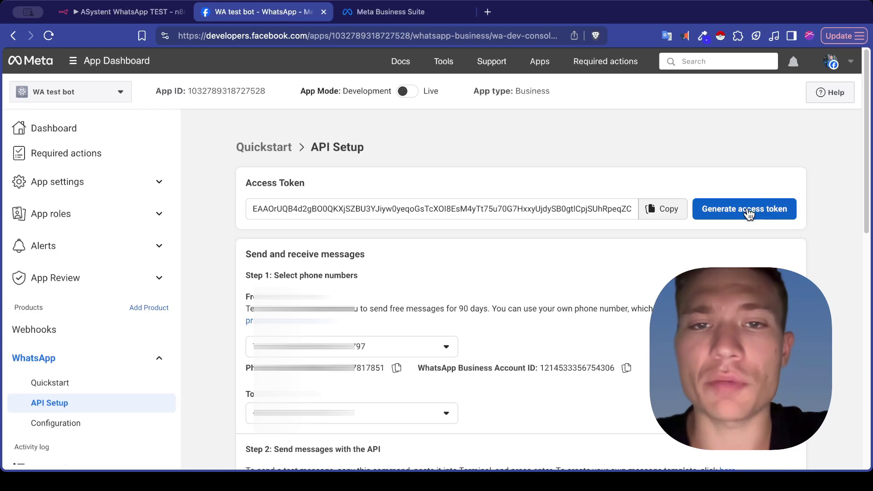
left_click(661, 221)
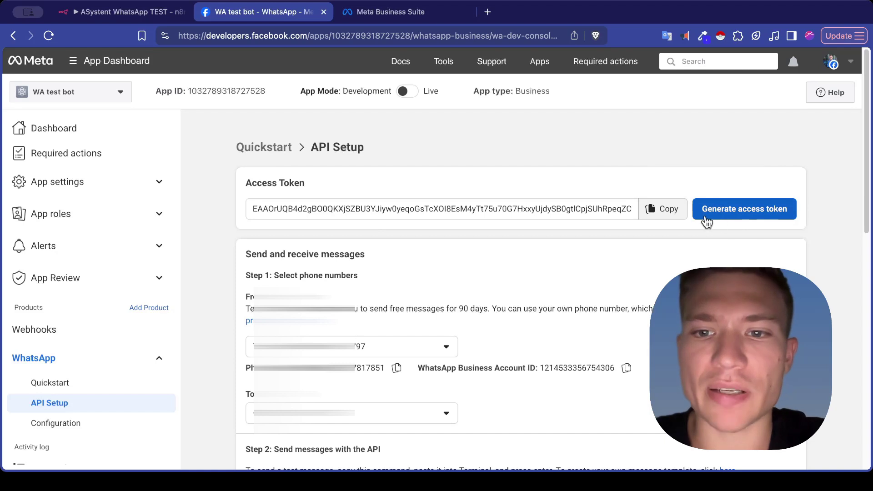
left_click(663, 213)
key("ctrl+shift+Tab")
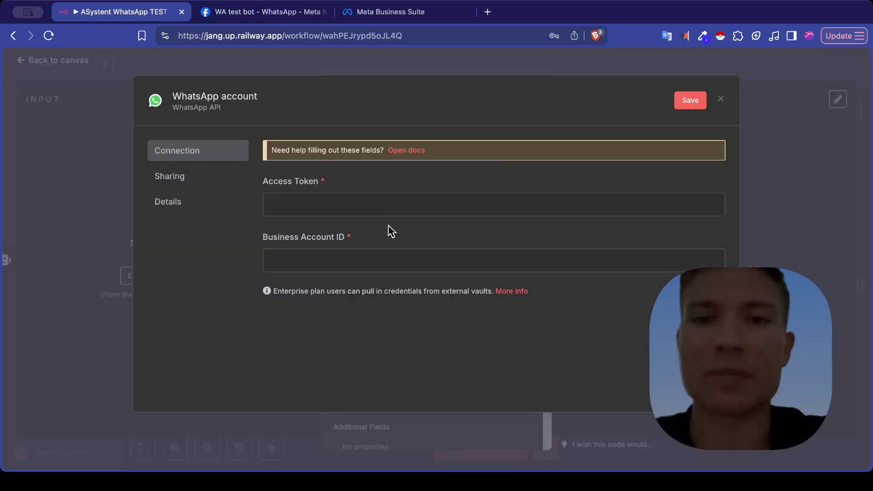
left_click(347, 200)
key("ctrl+v")
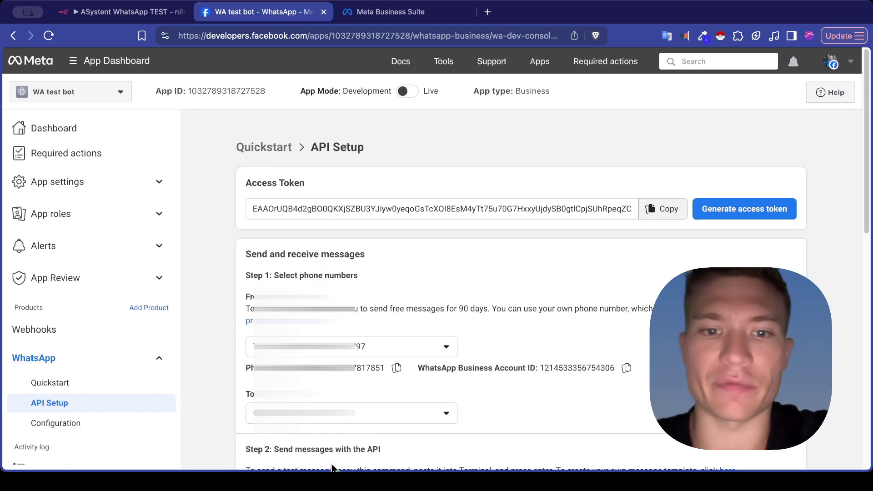
Check the available recipient phone numbers on the API Setup page of the WA test bot app in Meta
left_click(350, 413)
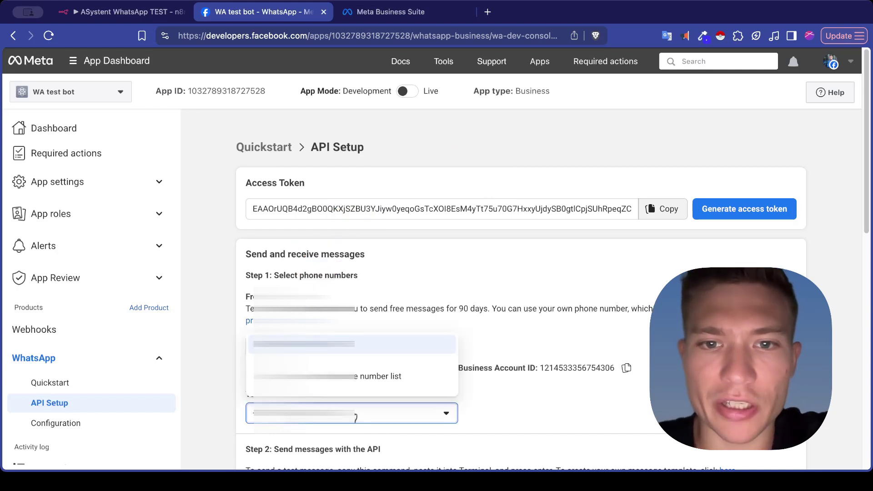
key("Escape")
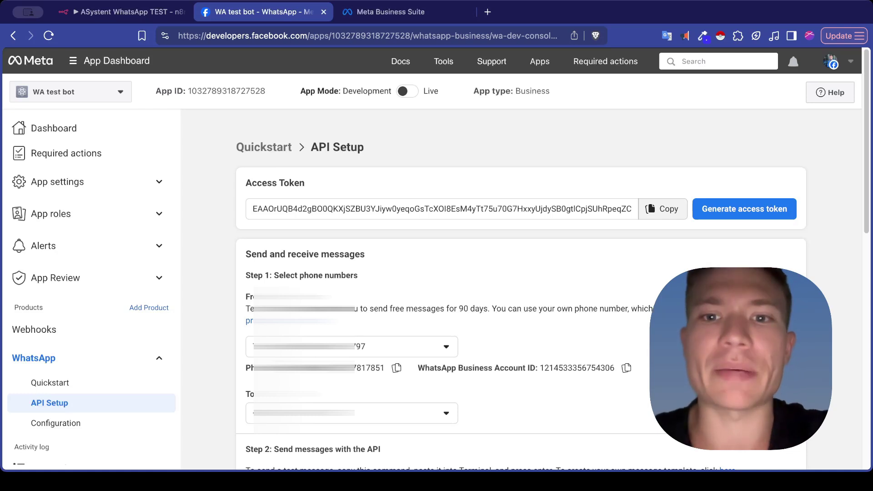
Check the available sender phone numbers on the API Setup page and copy the WhatsApp Business Account ID
left_click(357, 355)
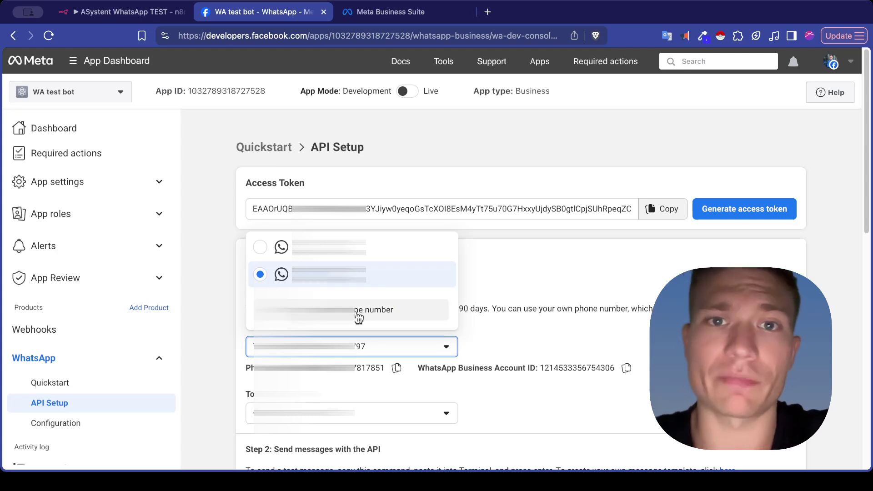
left_click(359, 350)
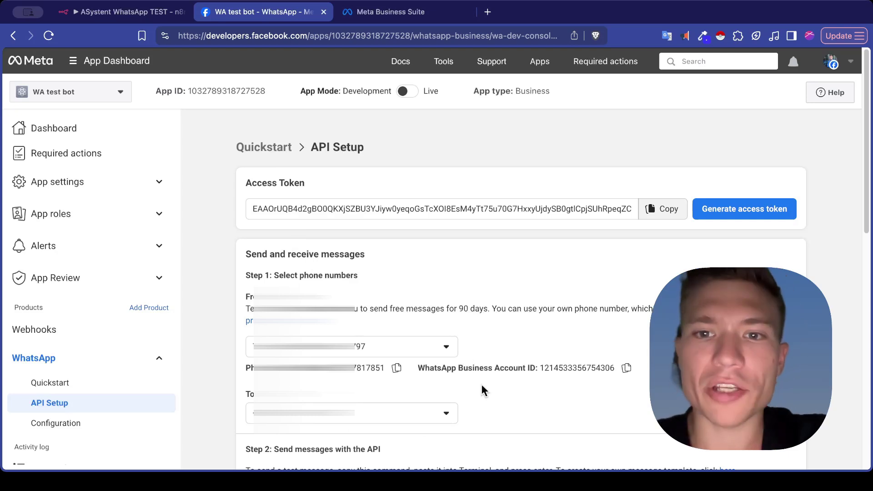
left_click(627, 367)
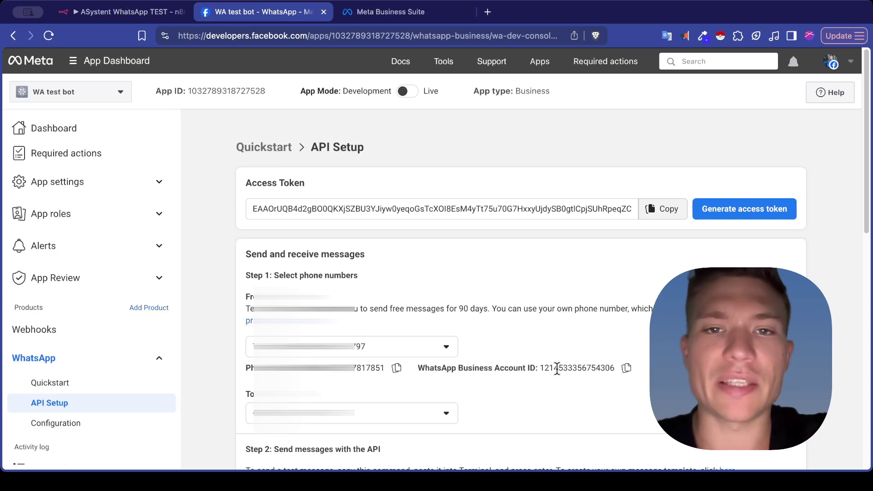
Switch to n8n, paste the copied ID as the credential's Business Account ID, save the WhatsApp API credential and close it
key("ctrl+shift+Tab")
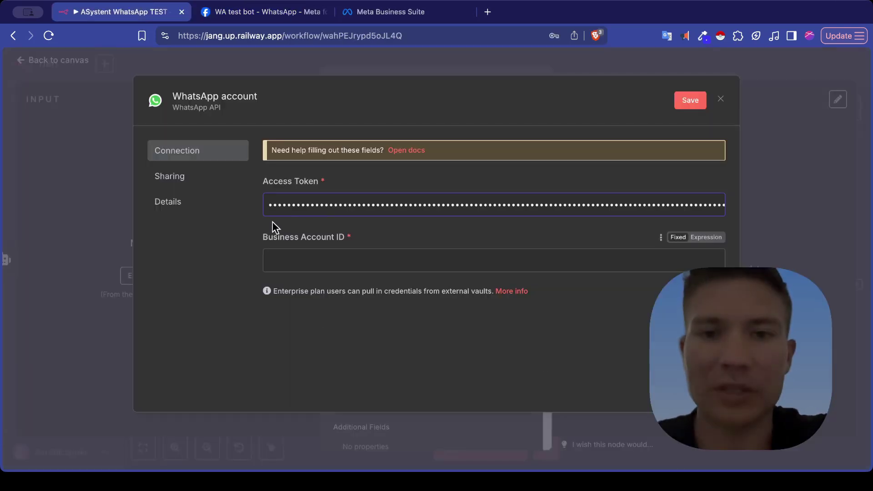
left_click(329, 259)
key("ctrl+v")
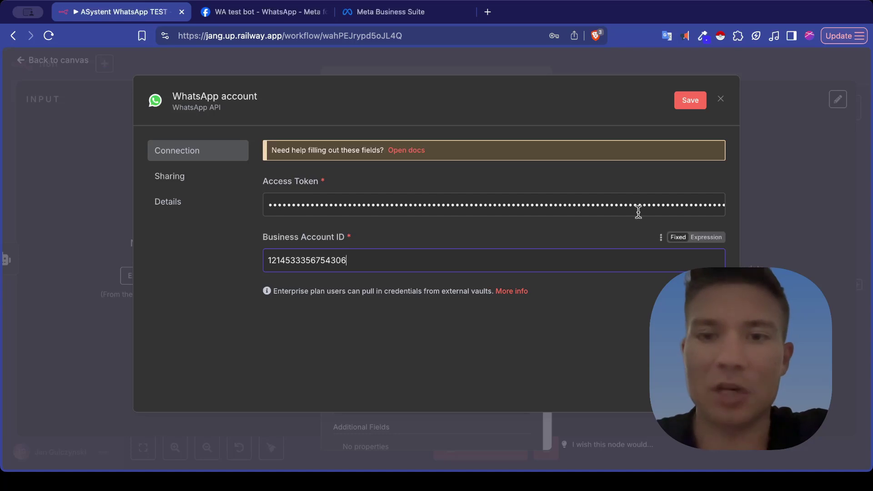
left_click(684, 104)
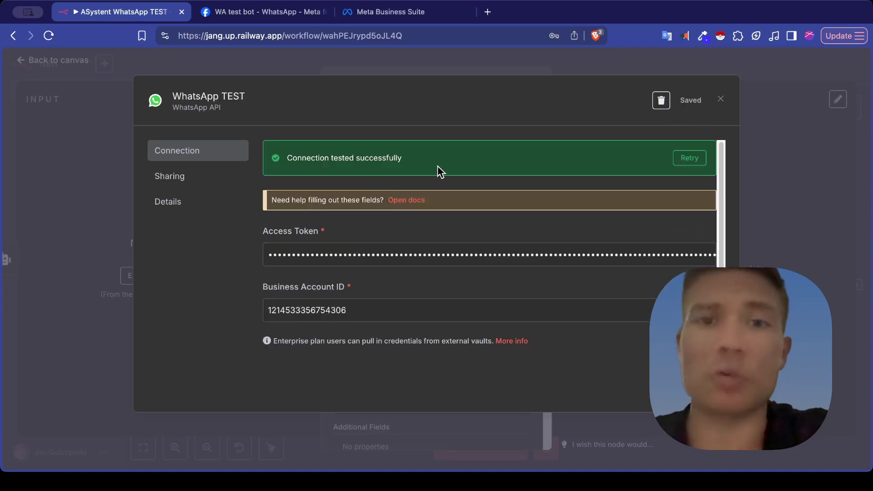
left_click(779, 78)
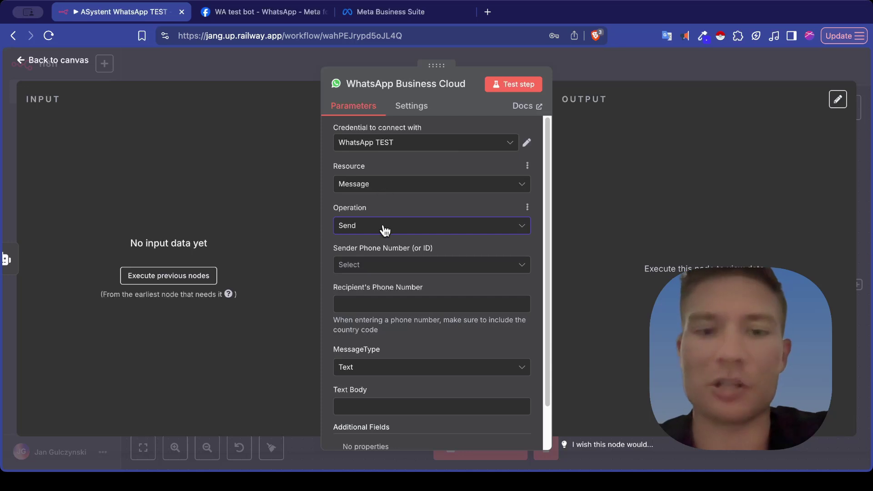
Fill in the send node with the sender's phone number, the recipient's phone number and the text body "Odp na test"
left_click(394, 269)
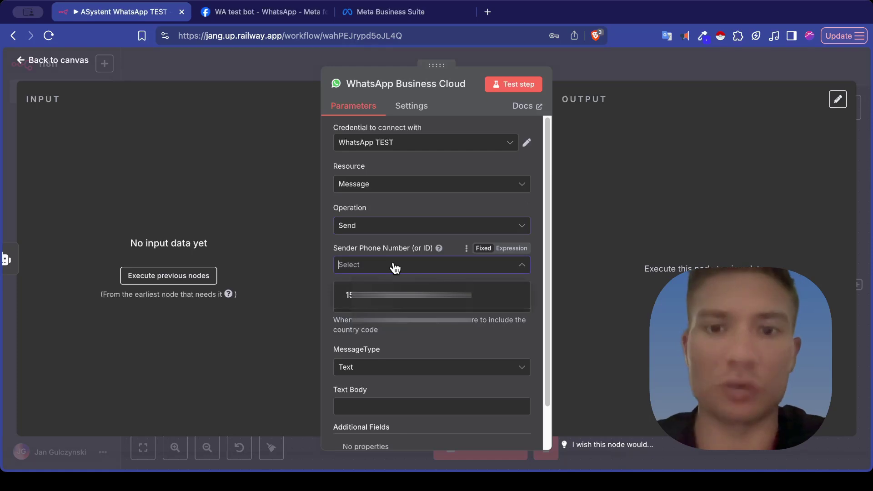
left_click(385, 295)
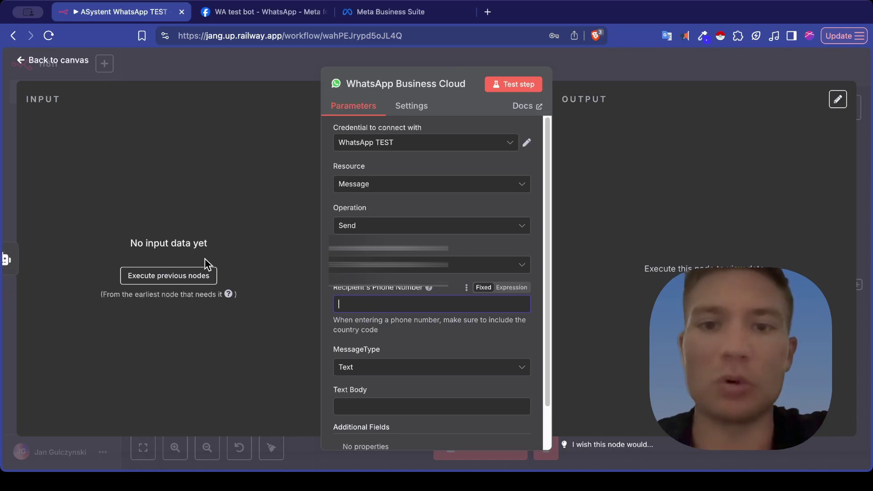
scroll(386, 361, "down", 2)
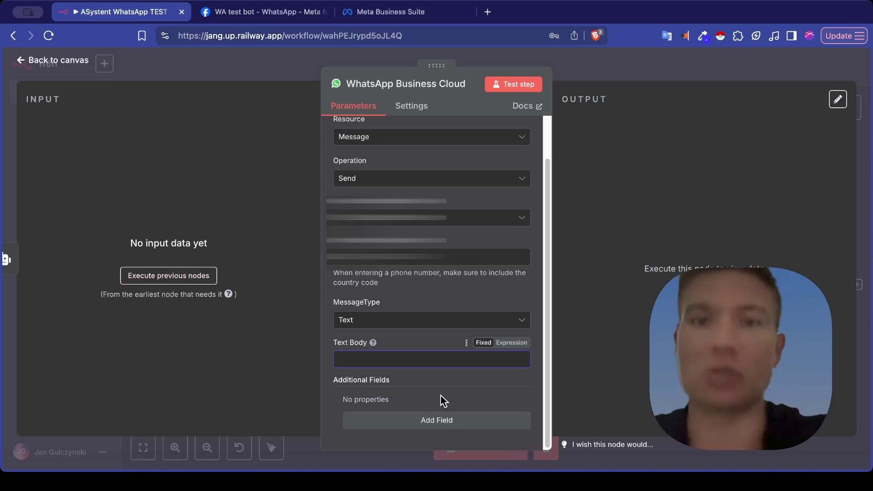
type("Odp na test")
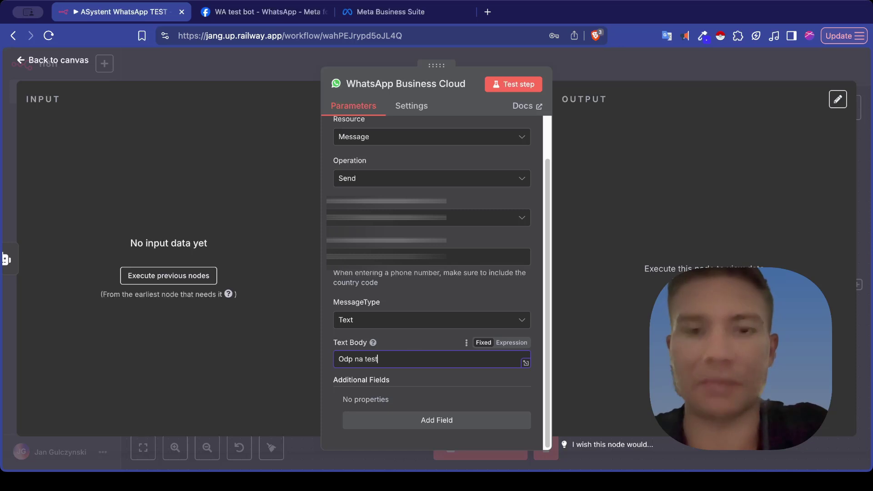
Return to the canvas and run a test of the whole workflow with an incoming WhatsApp message
key("Escape")
left_click(480, 448)
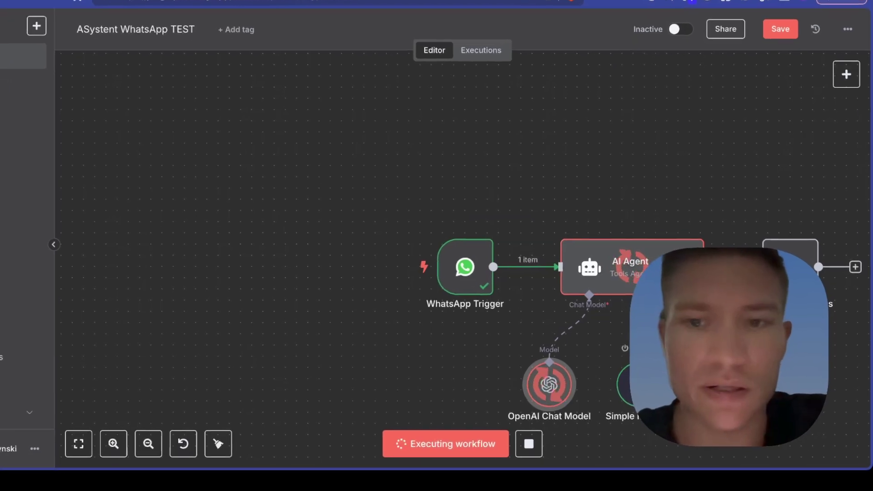
mouse_move(594, 270)
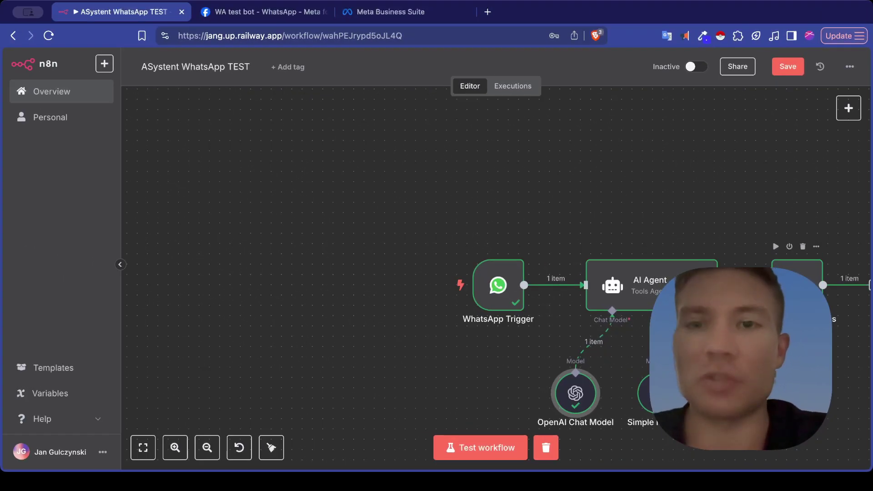
Replace the WhatsApp Business Cloud node's text body with the AI Agent's output, {{ $json.output }}, and return to the canvas
double_click(797, 277)
scroll(432, 273, "down", 3)
triple_click(414, 359)
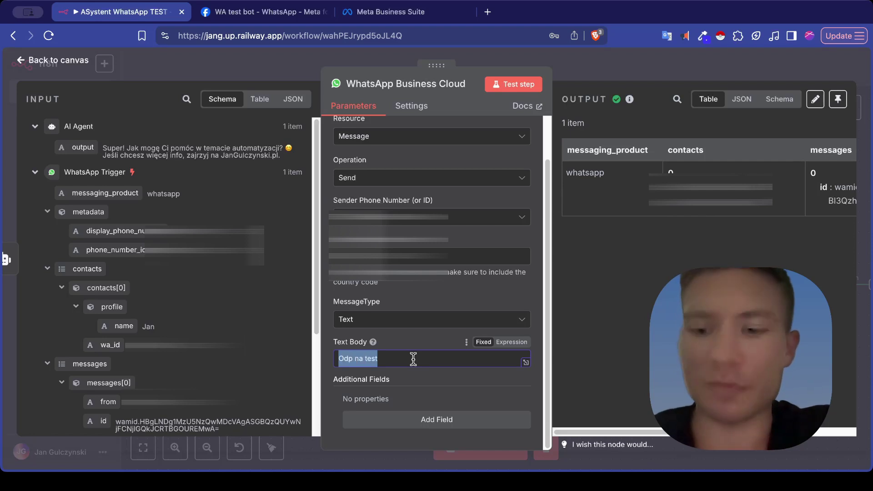
key("BackSpace")
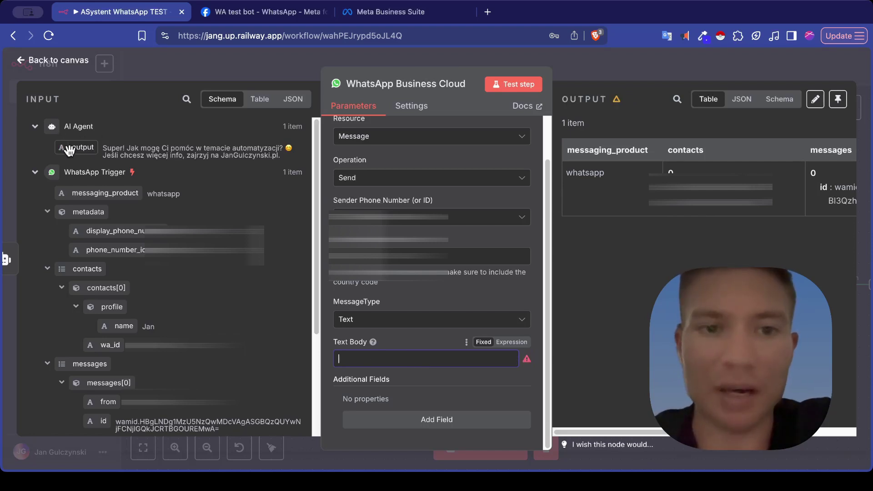
left_click_drag(68, 150, 407, 364)
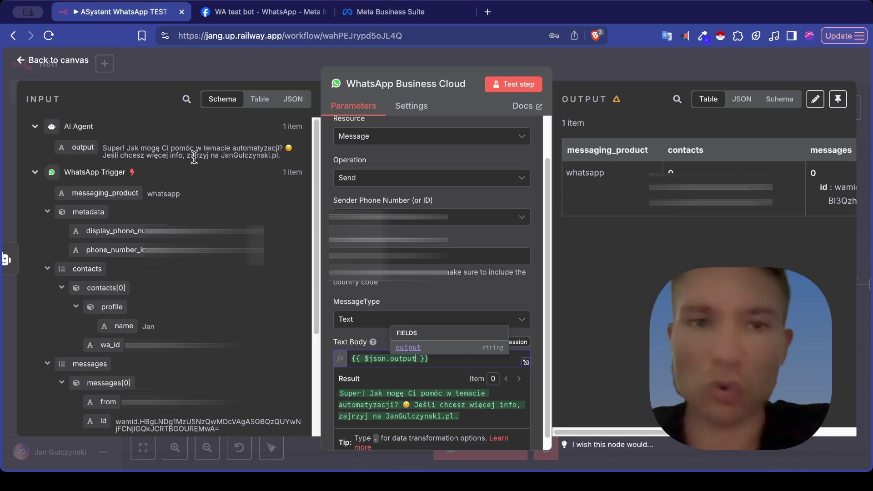
key("Escape")
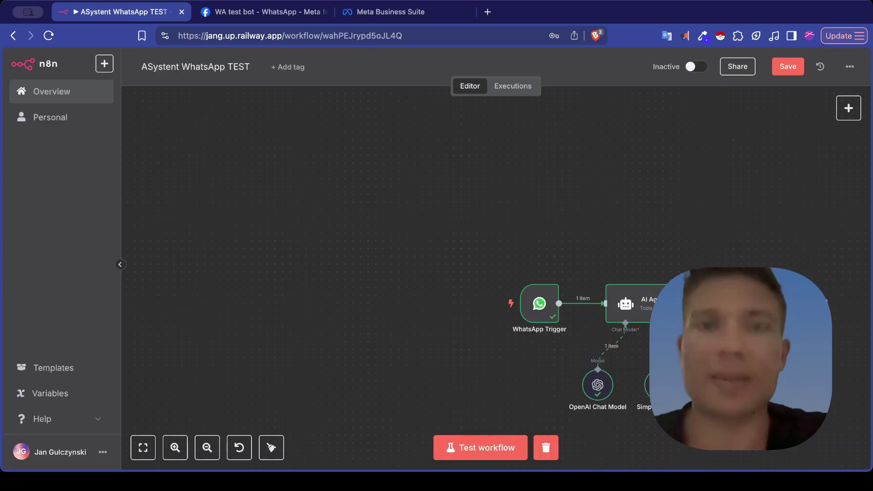